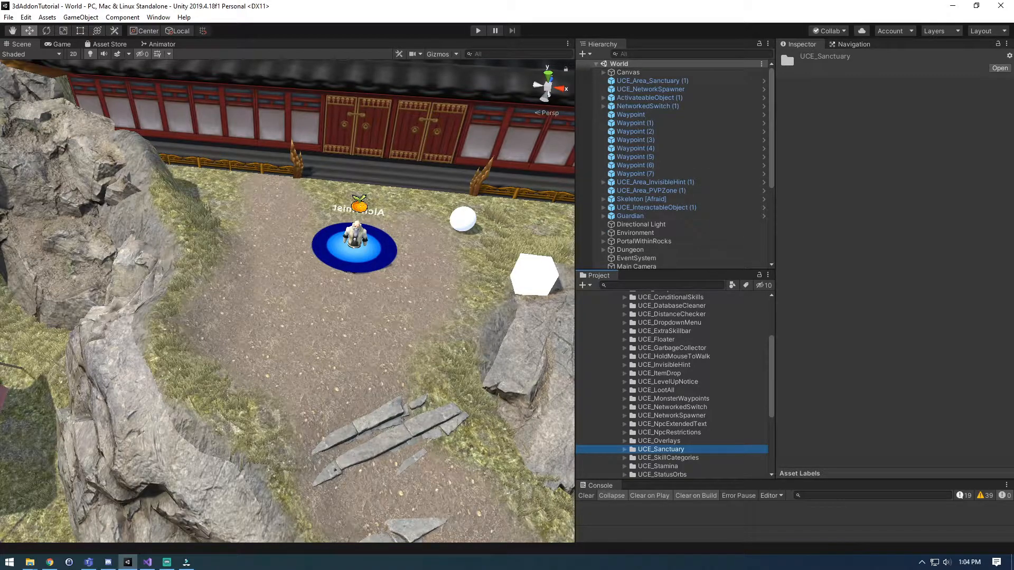
- Locate the _readme-StatusOrbs file of the UCE_StatusOrbs addon in File Explorer, open it in Chrome, and close the folder window
{"action": "scroll", "coordinate": [673, 384], "scroll_direction": "down", "scroll_amount": 3}
{"action": "left_click", "coordinate": [624, 411]}
{"action": "scroll", "coordinate": [624, 412], "scroll_direction": "down", "scroll_amount": 1}
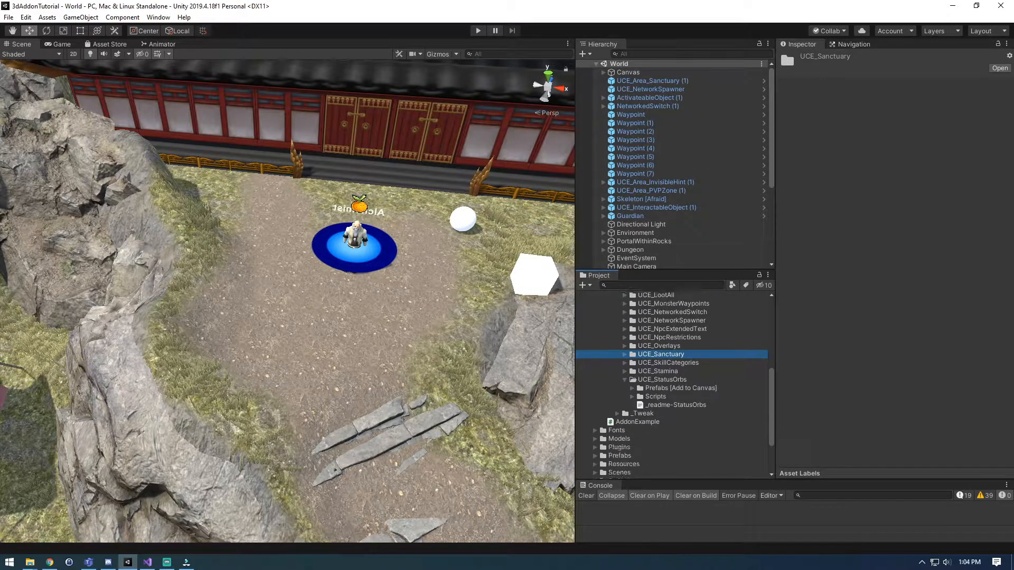
{"action": "right_click", "coordinate": [658, 405]}
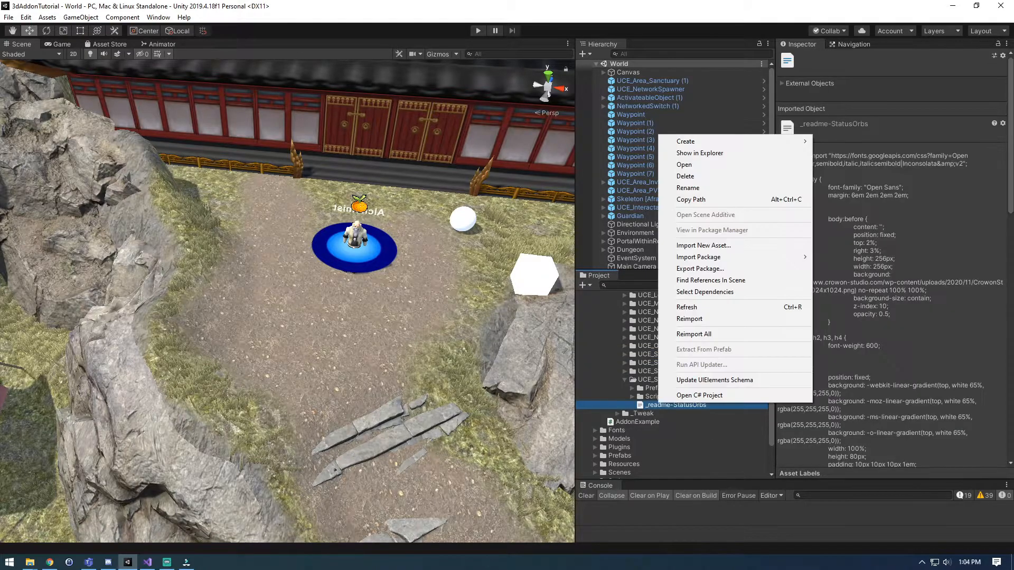
{"action": "left_click", "coordinate": [681, 154]}
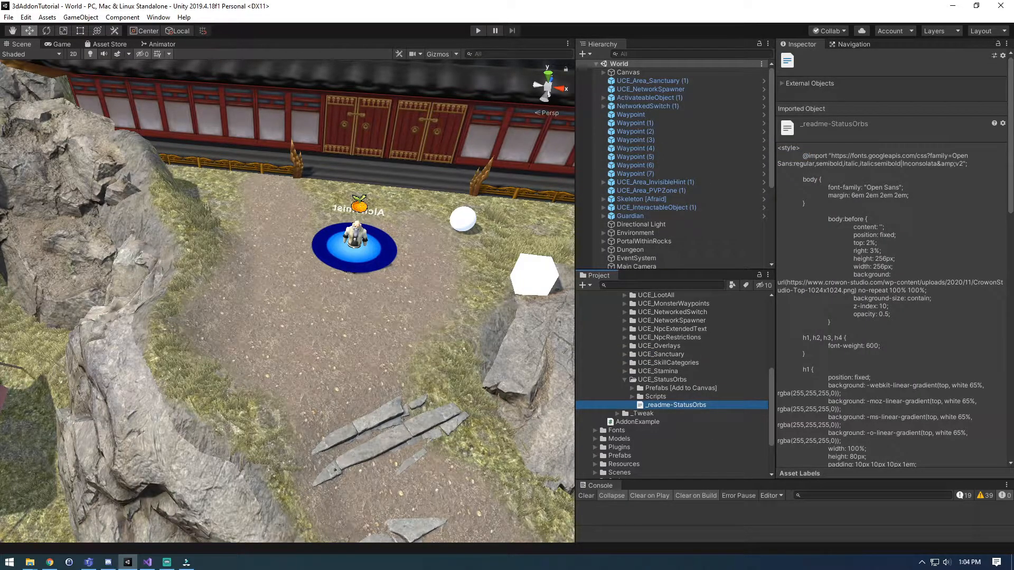
{"action": "left_click", "coordinate": [30, 562]}
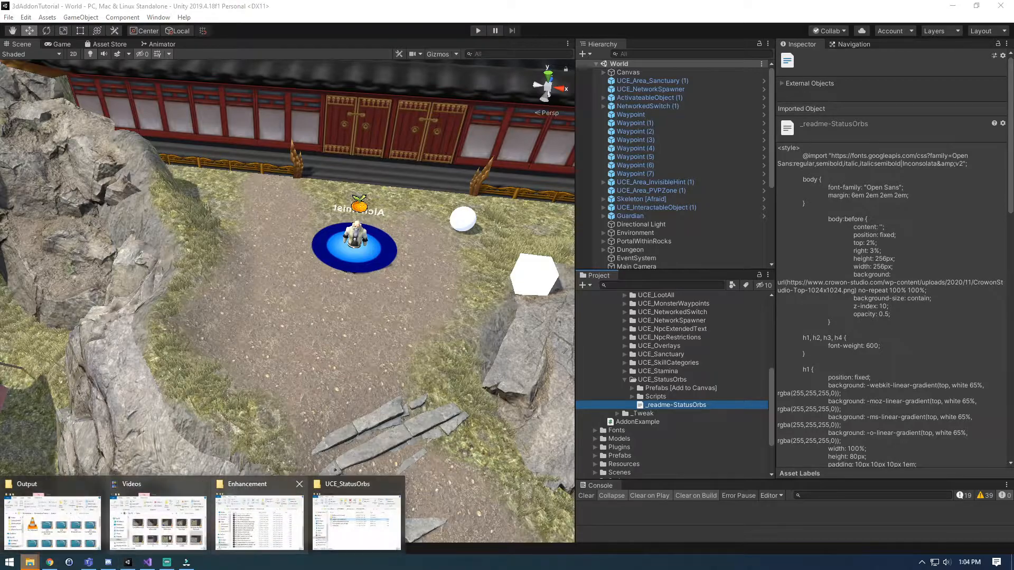
{"action": "left_click", "coordinate": [358, 523]}
{"action": "double_click", "coordinate": [404, 249]}
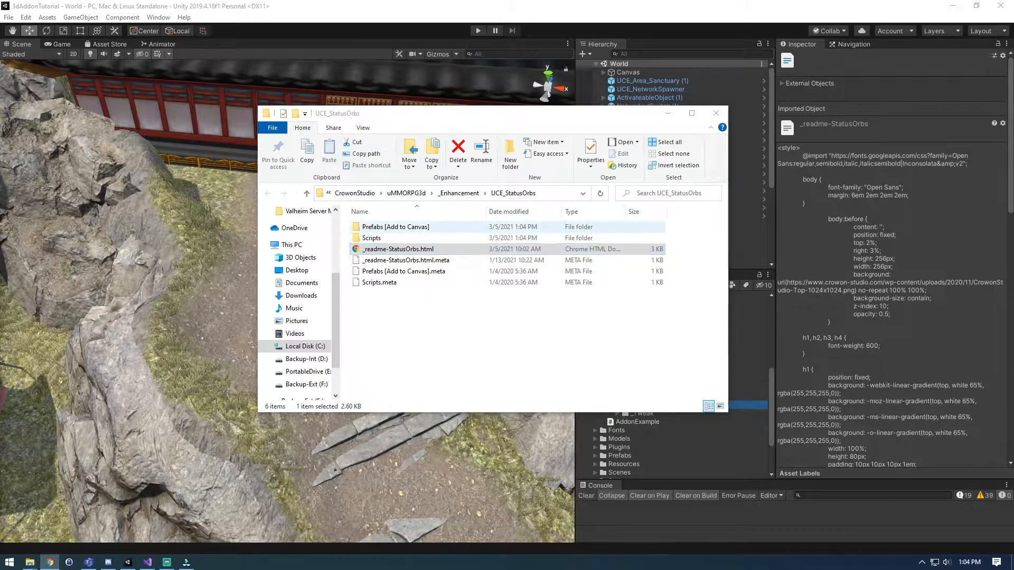
{"action": "left_click", "coordinate": [716, 113]}
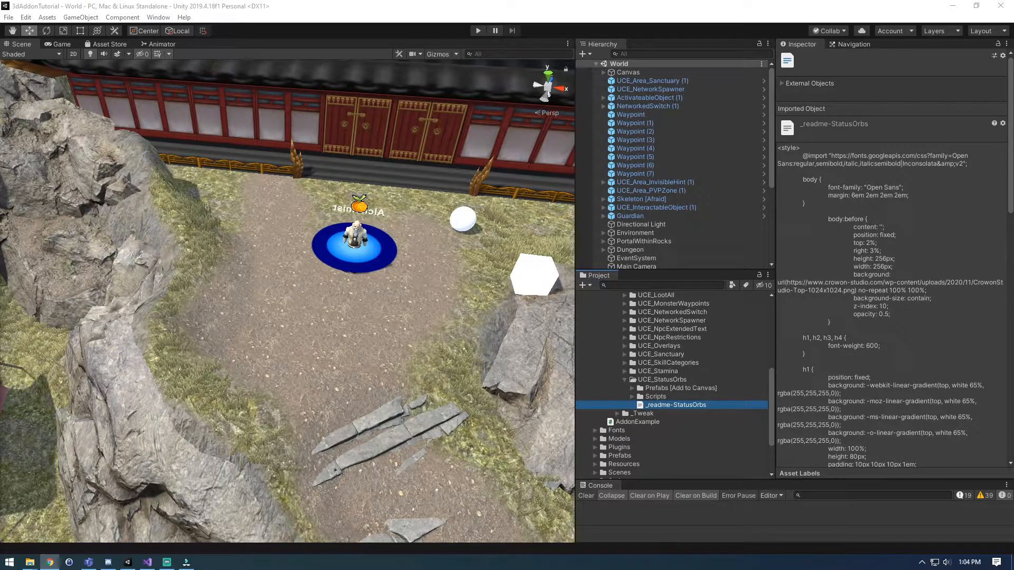
{"action": "left_click", "coordinate": [872, 495]}
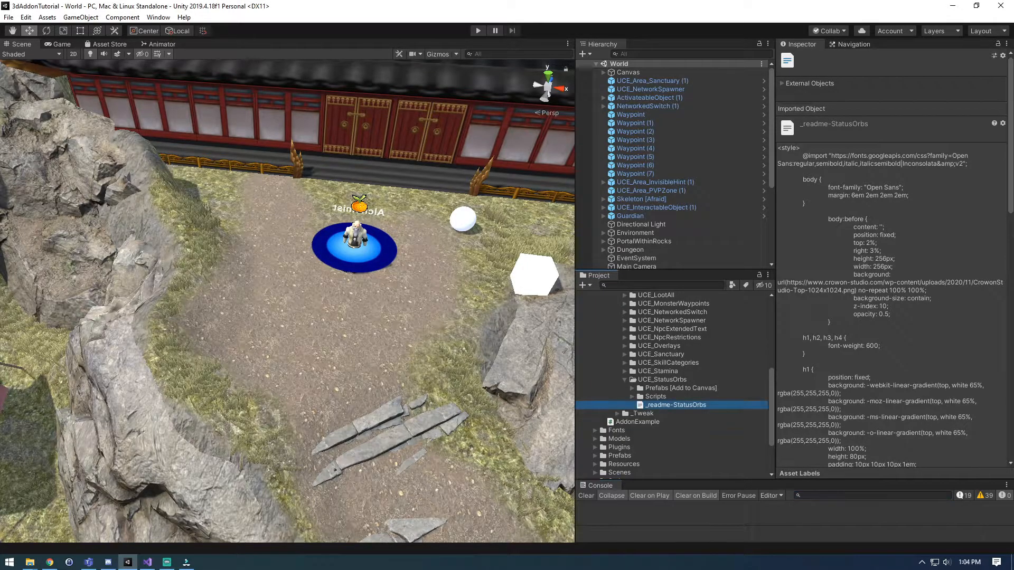
- Add the UCE_UI_StatusOrbs prefab to the Canvas directly below HealthMana and collapse the UCE_StatusOrbs folder
{"action": "left_click", "coordinate": [632, 388]}
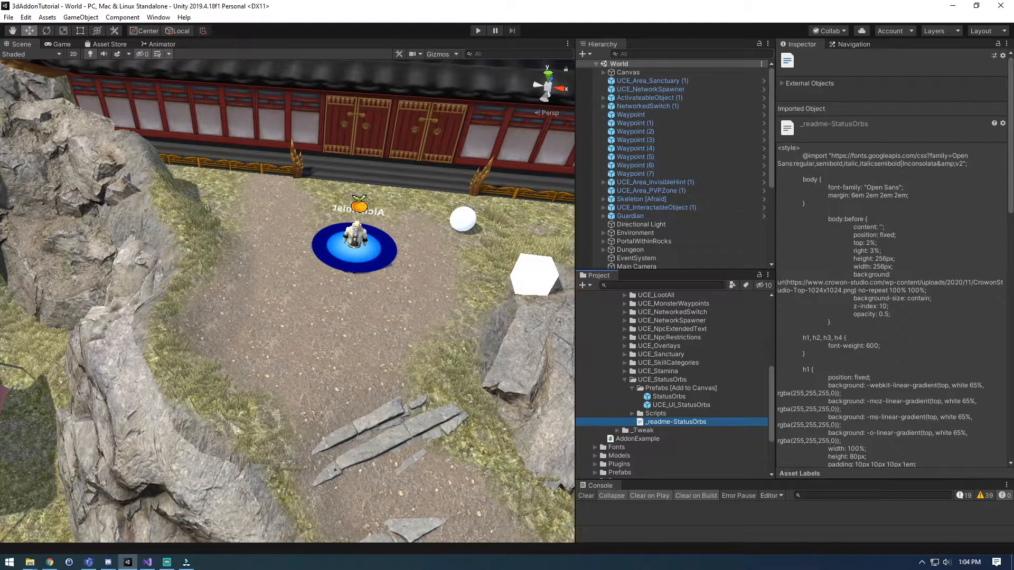
{"action": "left_click", "coordinate": [668, 396]}
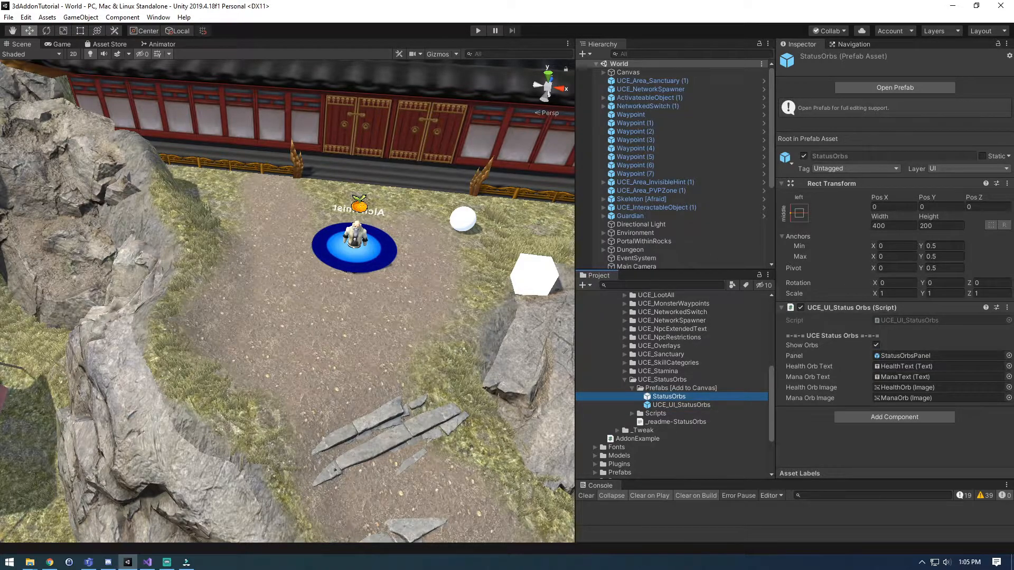
{"action": "key", "text": "Down"}
{"action": "key", "text": "Up"}
{"action": "left_click", "coordinate": [639, 406]}
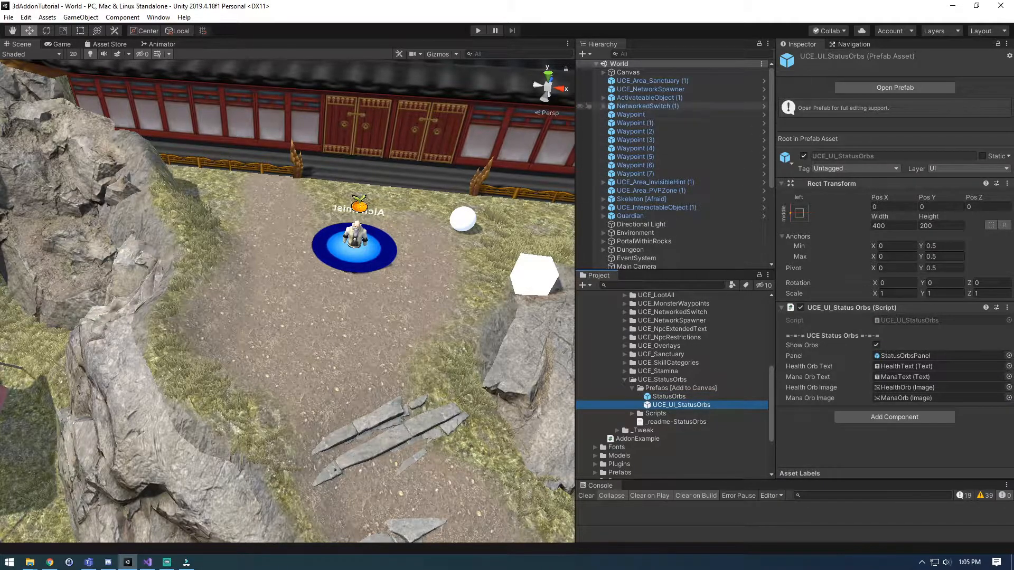
{"action": "left_click", "coordinate": [603, 72]}
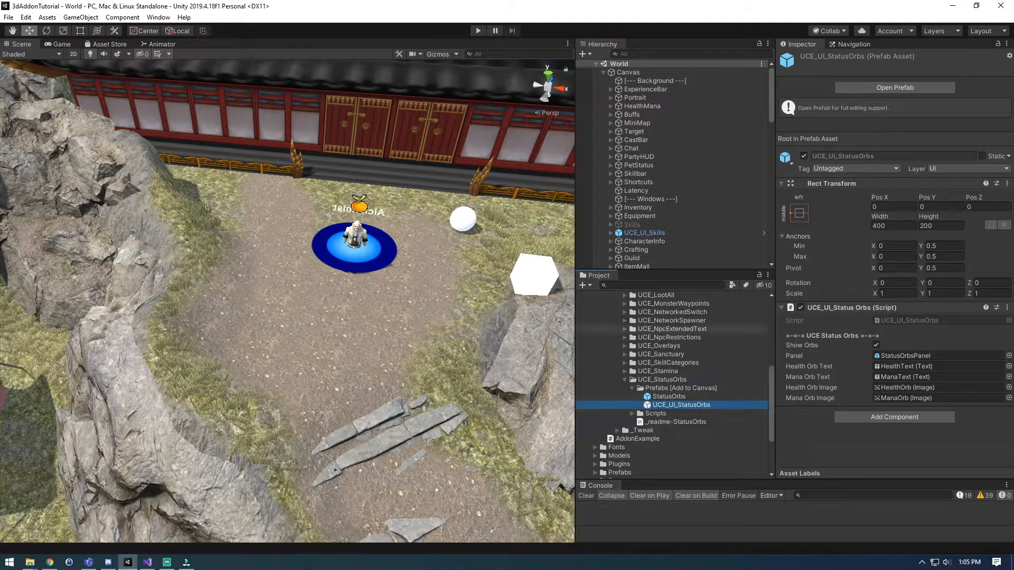
{"action": "left_click_drag", "start_coordinate": [639, 109], "coordinate": [639, 109]}
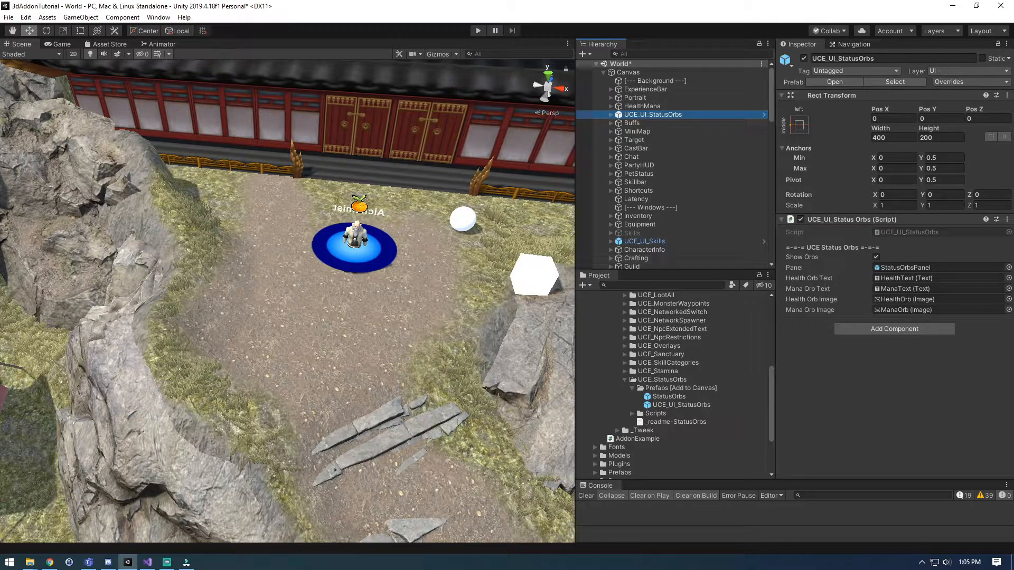
{"action": "left_click", "coordinate": [632, 388]}
{"action": "left_click", "coordinate": [624, 379]}
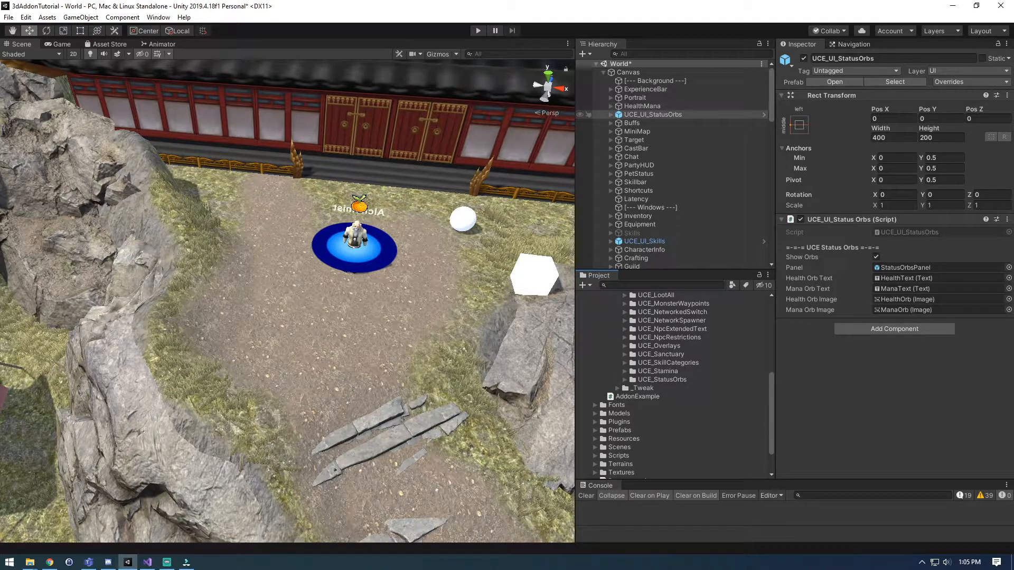
- Examine the StatusOrbsPanel inside UCE_UI_StatusOrbs and its Health and Mana child objects
{"action": "left_click", "coordinate": [611, 115]}
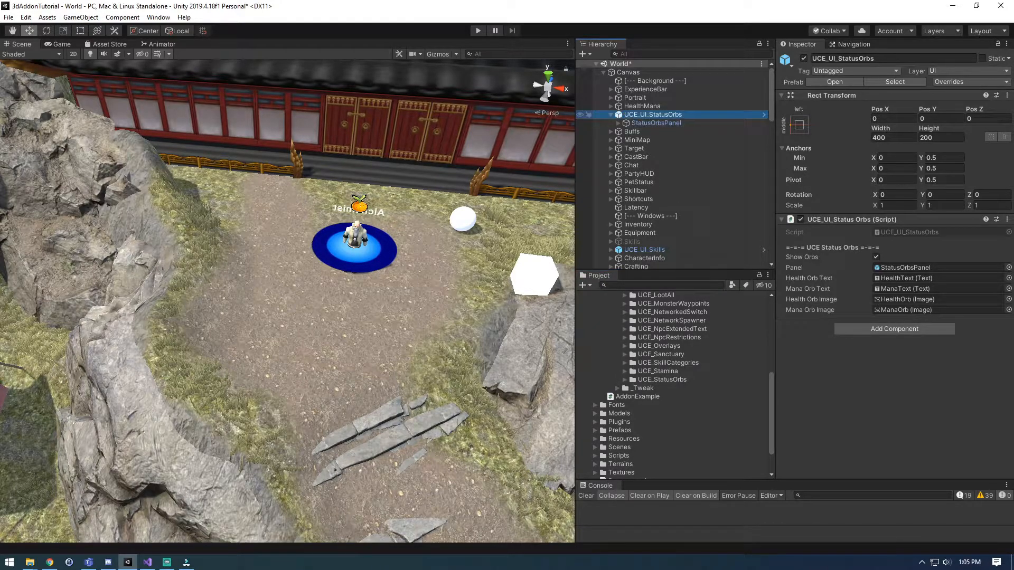
{"action": "left_click", "coordinate": [890, 138]}
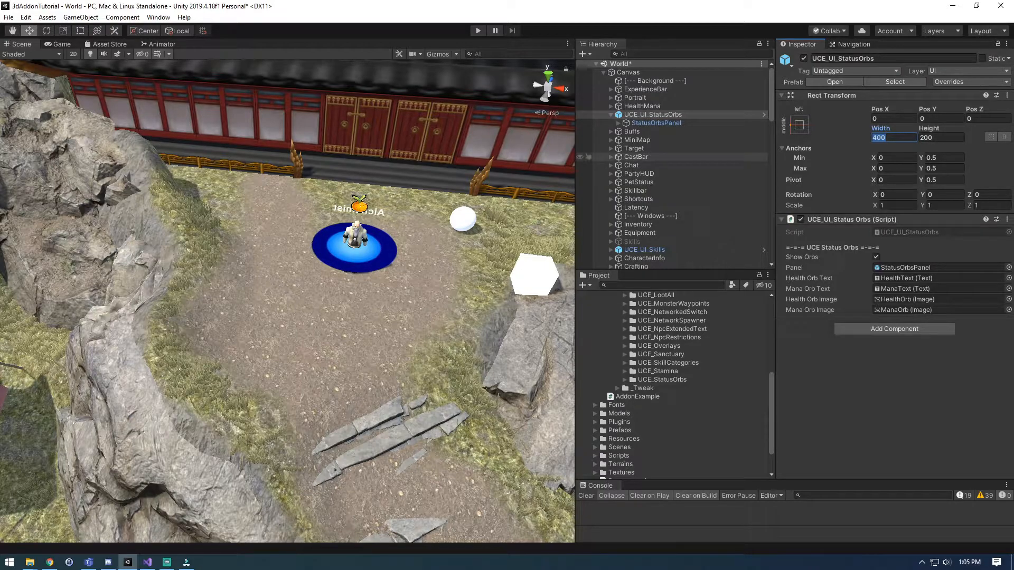
{"action": "left_click", "coordinate": [656, 123]}
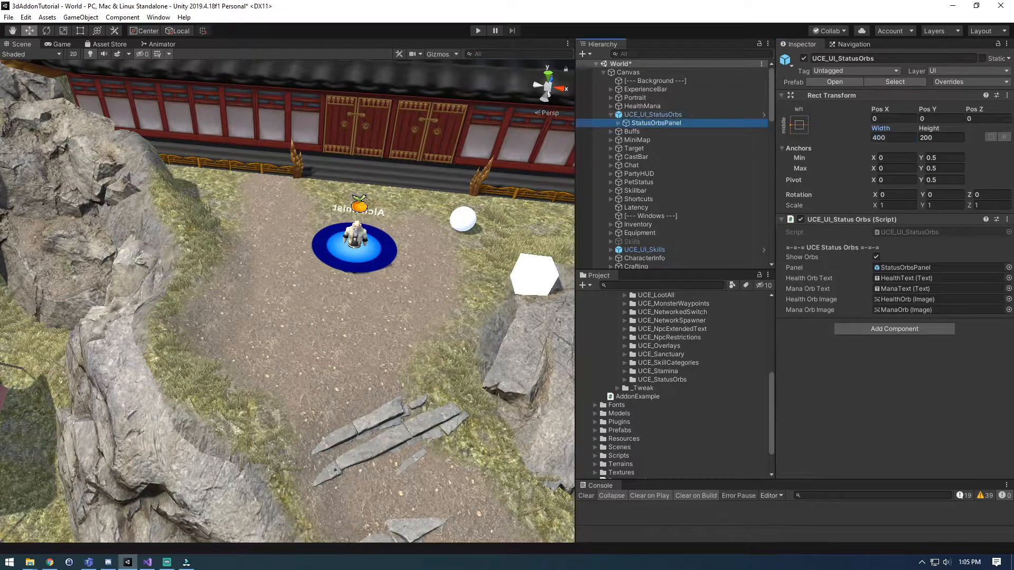
{"action": "key", "text": "Right"}
{"action": "key", "text": "Down"}
{"action": "key", "text": "Down"}
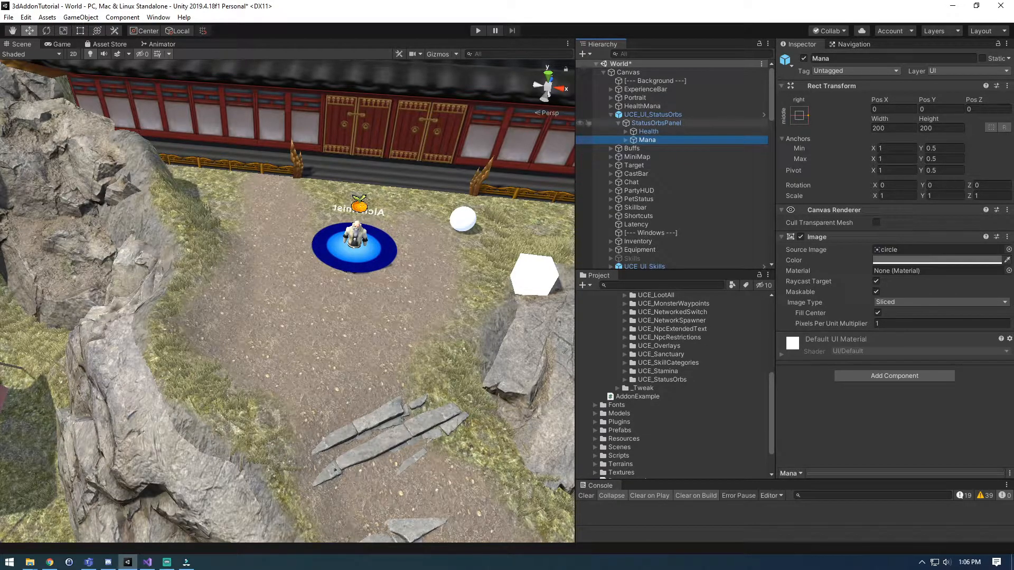
{"action": "left_click", "coordinate": [655, 123]}
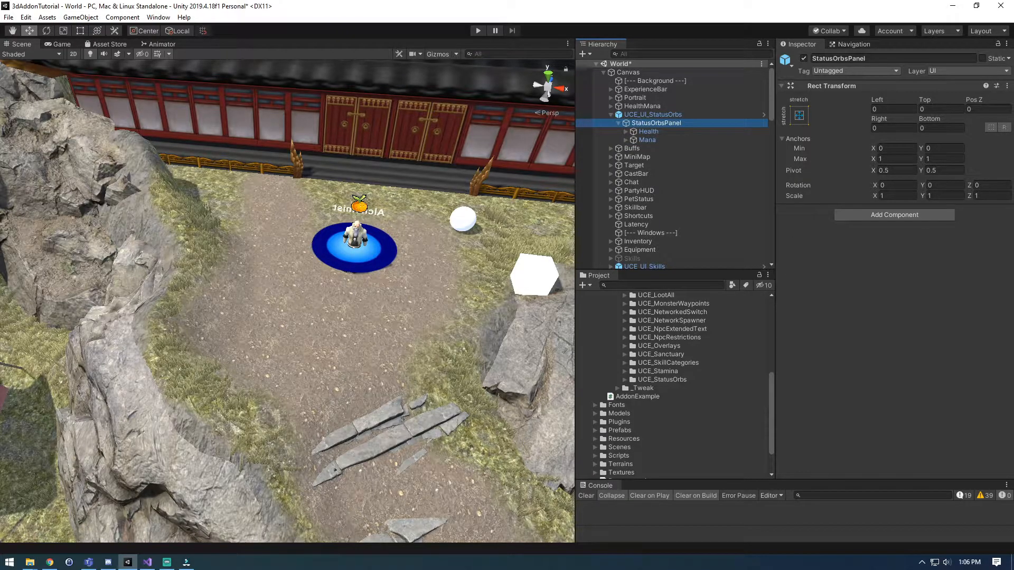
- Switch the scene to 2D and anchor UCE_UI_StatusOrbs to the canvas's bottom center, setting its pivot and position as well
{"action": "double_click", "coordinate": [656, 123]}
{"action": "left_click", "coordinate": [656, 124]}
{"action": "left_click", "coordinate": [73, 55]}
{"action": "scroll", "coordinate": [306, 206], "scroll_direction": "down", "scroll_amount": 10}
{"action": "middle_click_drag", "start_coordinate": [306, 206], "coordinate": [307, 206]}
{"action": "middle_click_drag", "start_coordinate": [430, 181], "coordinate": [321, 194]}
{"action": "scroll", "coordinate": [268, 182], "scroll_direction": "down", "scroll_amount": 3}
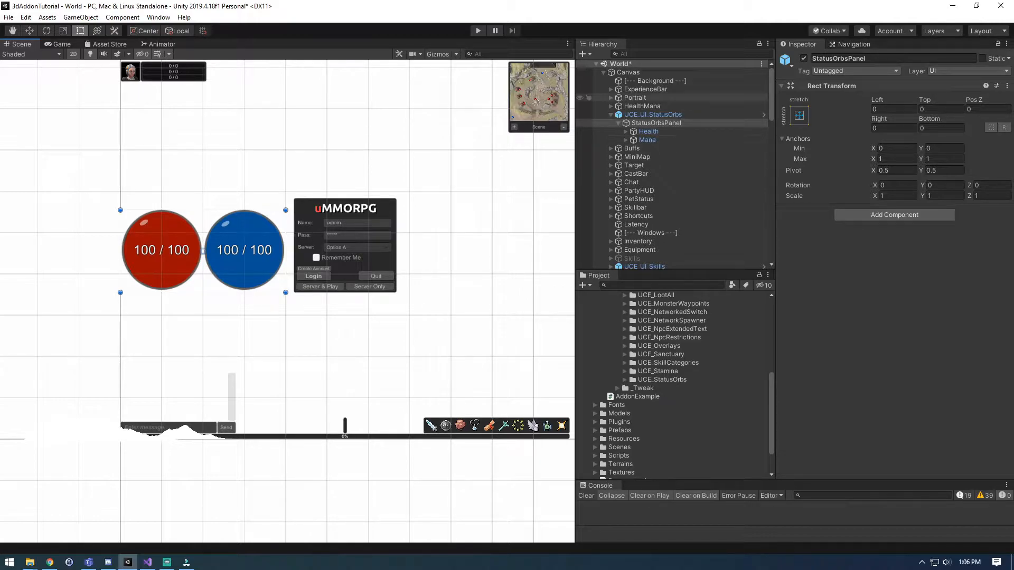
{"action": "left_click", "coordinate": [652, 114]}
{"action": "left_click", "coordinate": [799, 125]}
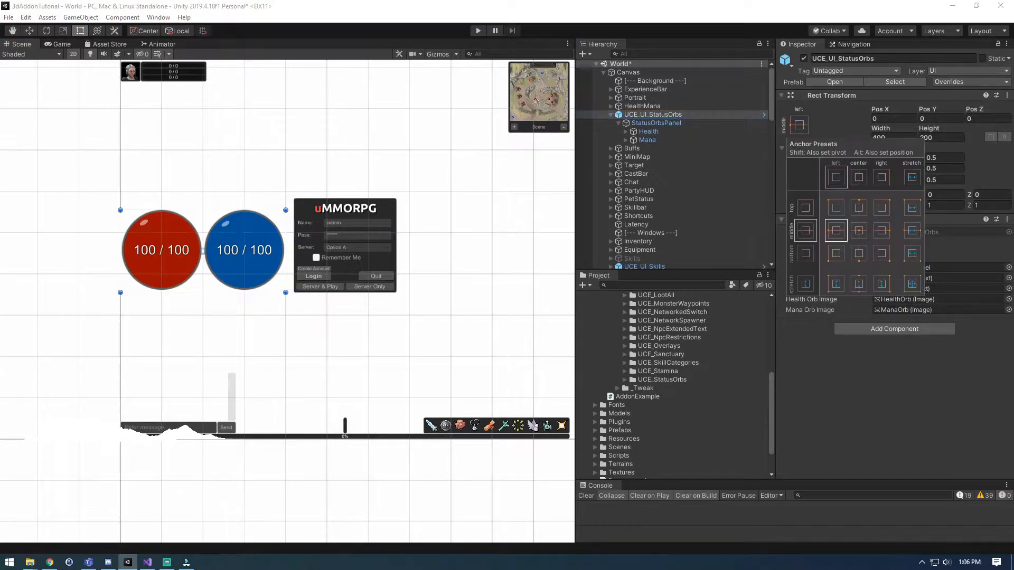
{"action": "left_click", "coordinate": [858, 253], "text": "alt+shift"}
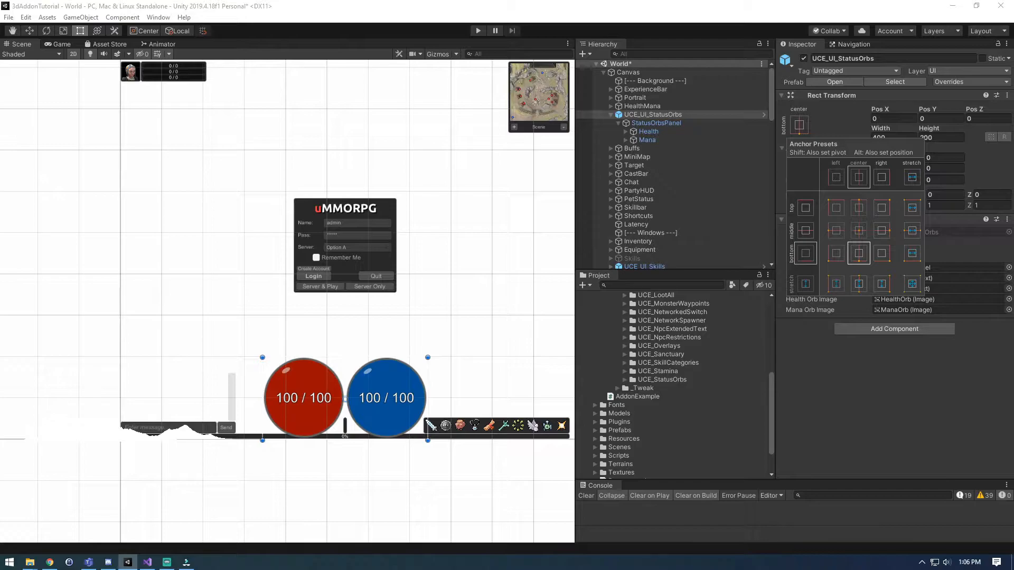
{"action": "left_click", "coordinate": [882, 135]}
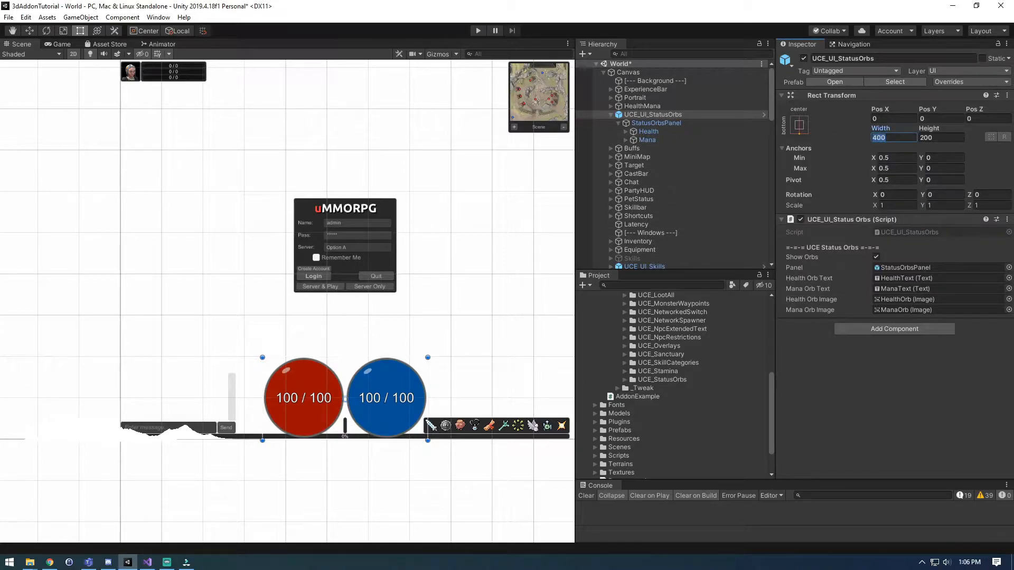
- Anchor UCE_UI_StatusOrbs as bottom stretch, including its position, with Left, Right and Pos Y set to 15
{"action": "left_click", "coordinate": [799, 124]}
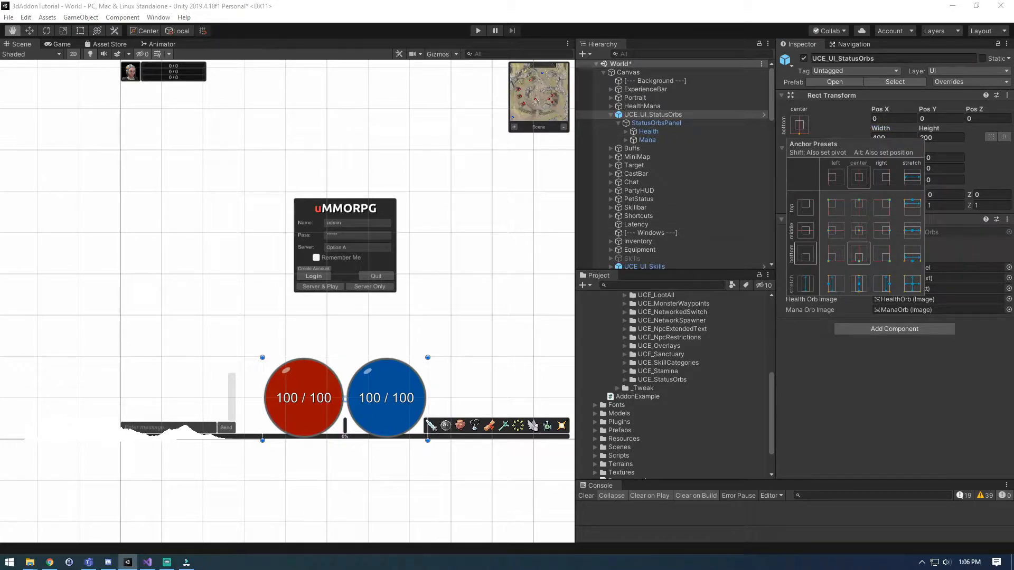
{"action": "left_click", "coordinate": [912, 253], "text": "alt"}
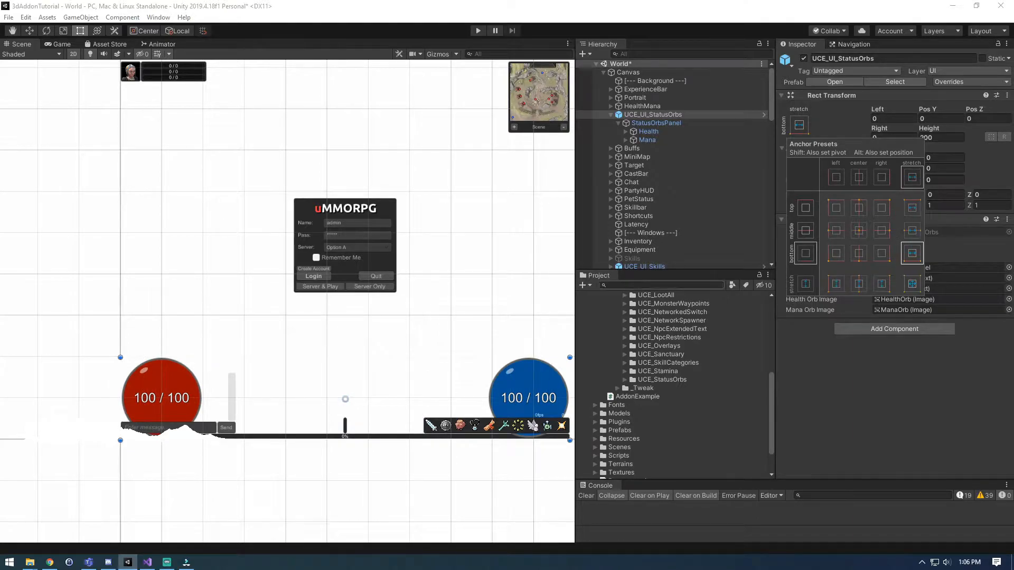
{"action": "left_click", "coordinate": [892, 119]}
{"action": "type", "text": "5"}
{"action": "type", "text": "1"}
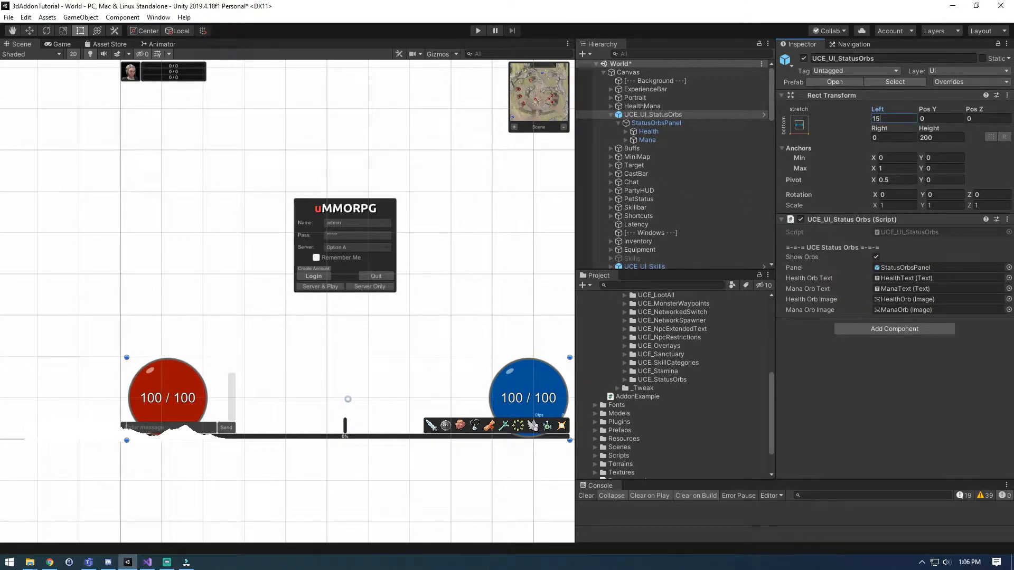
{"action": "key", "text": "Tab"}
{"action": "key", "text": "Tab"}
{"action": "key", "text": "Tab"}
{"action": "type", "text": "15"}
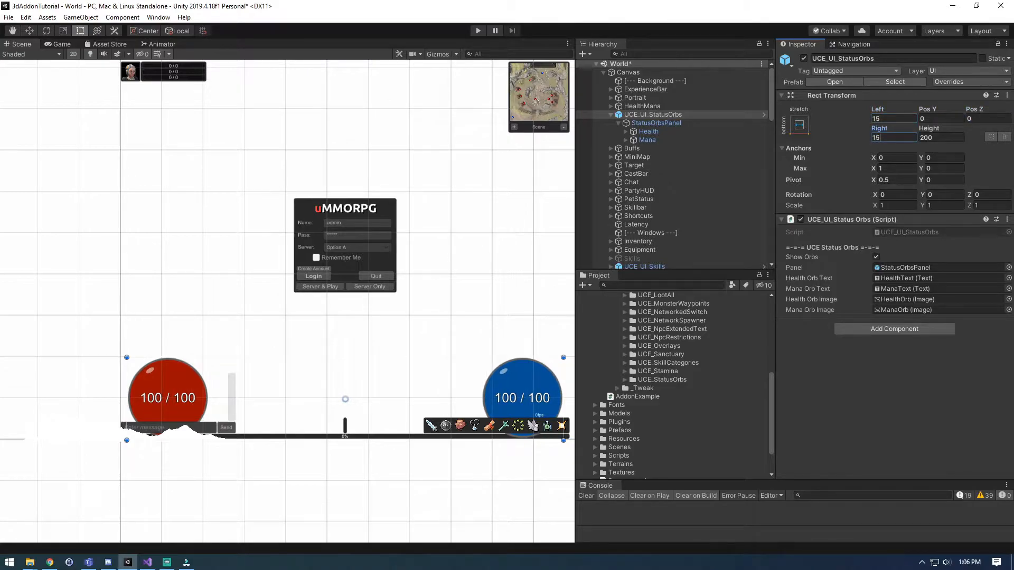
{"action": "left_click", "coordinate": [939, 119]}
{"action": "type", "text": "15"}
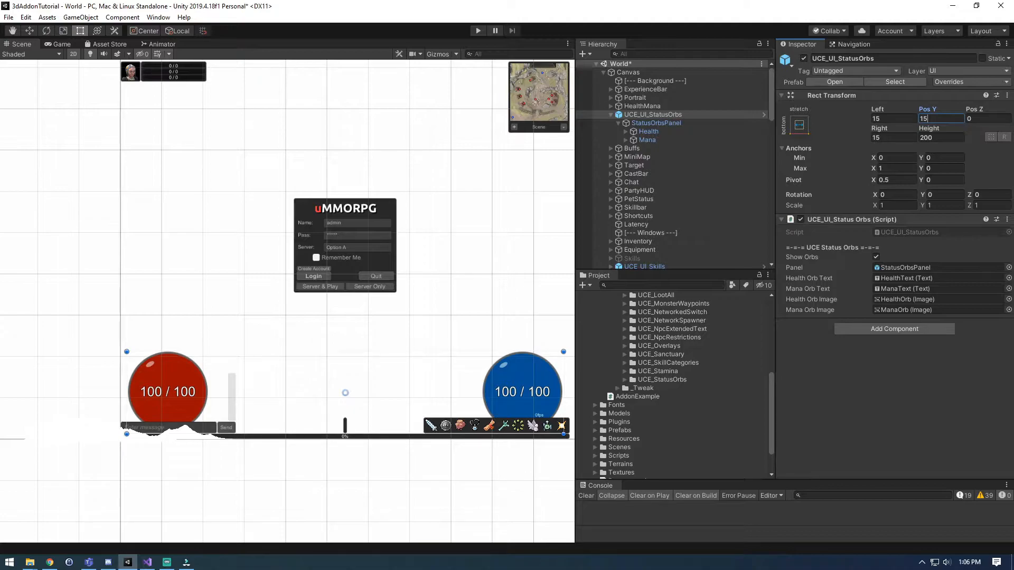
{"action": "key", "text": "Return"}
- Move Chat up to about Pos Y 222, above the health orb, and Shortcuts to about Pos Y 688, below the minimap
{"action": "left_click", "coordinate": [632, 182]}
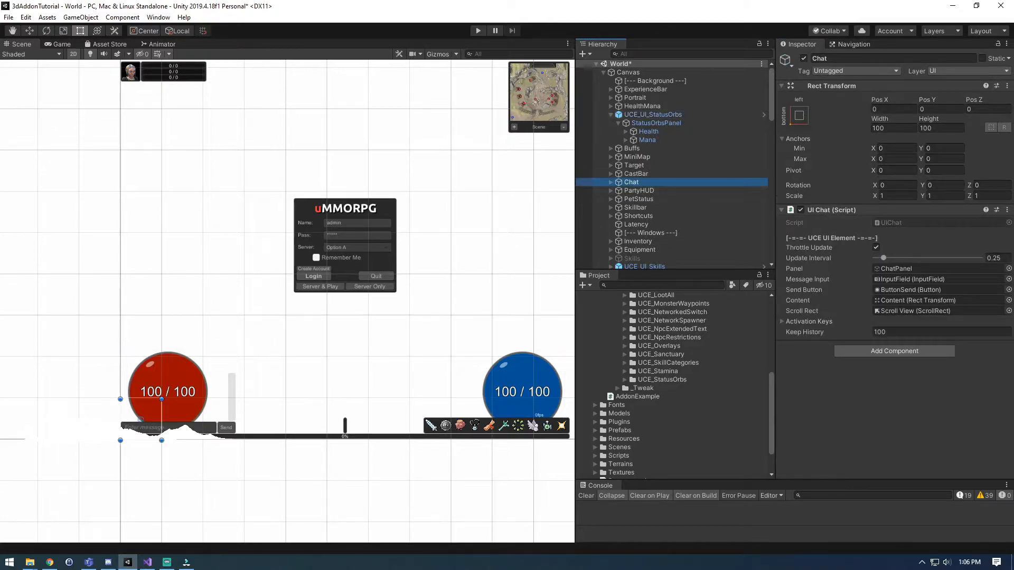
{"action": "left_click_drag", "start_coordinate": [141, 418], "coordinate": [141, 326]}
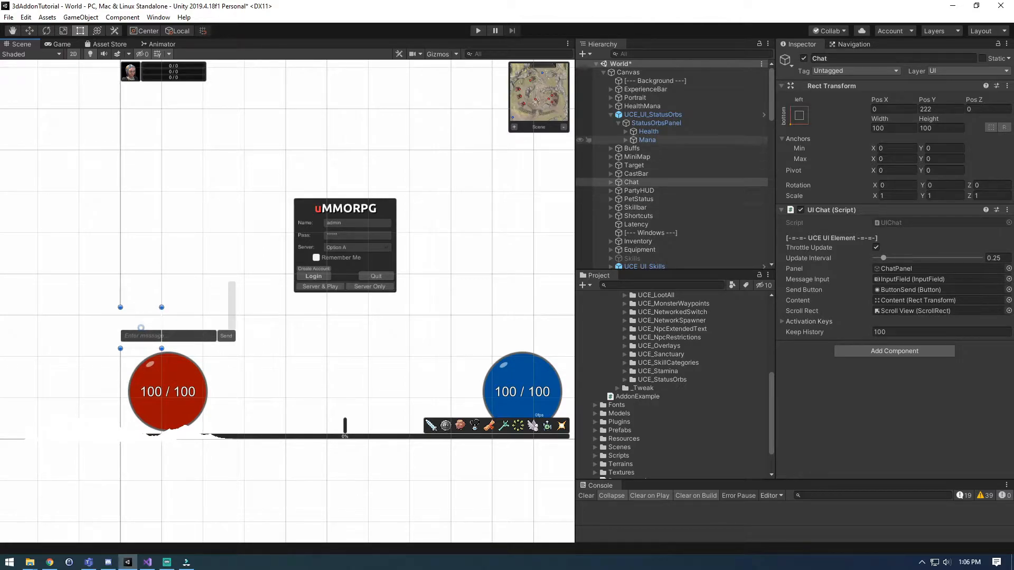
{"action": "left_click", "coordinate": [639, 216]}
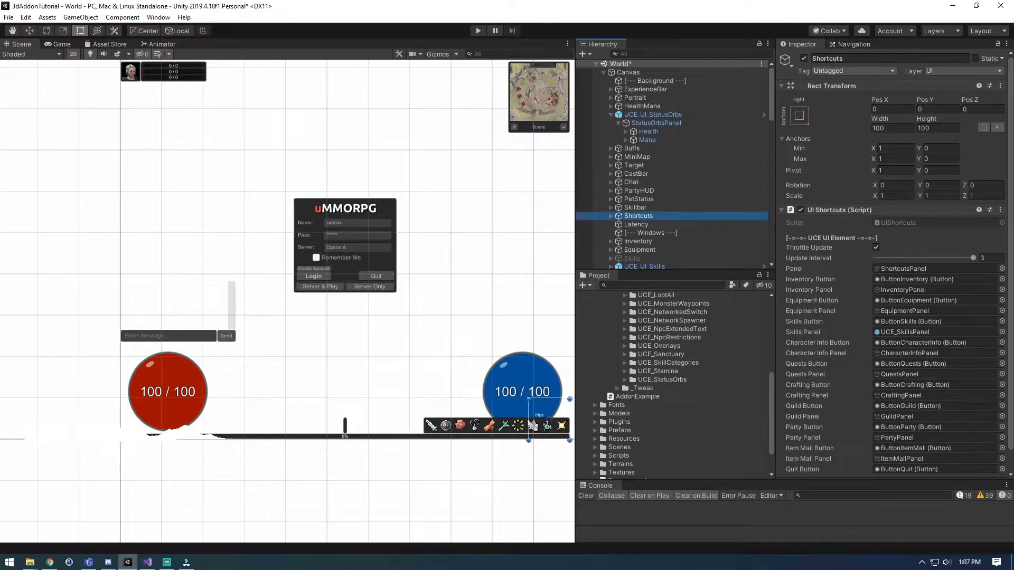
{"action": "left_click_drag", "start_coordinate": [548, 418], "coordinate": [548, 135]}
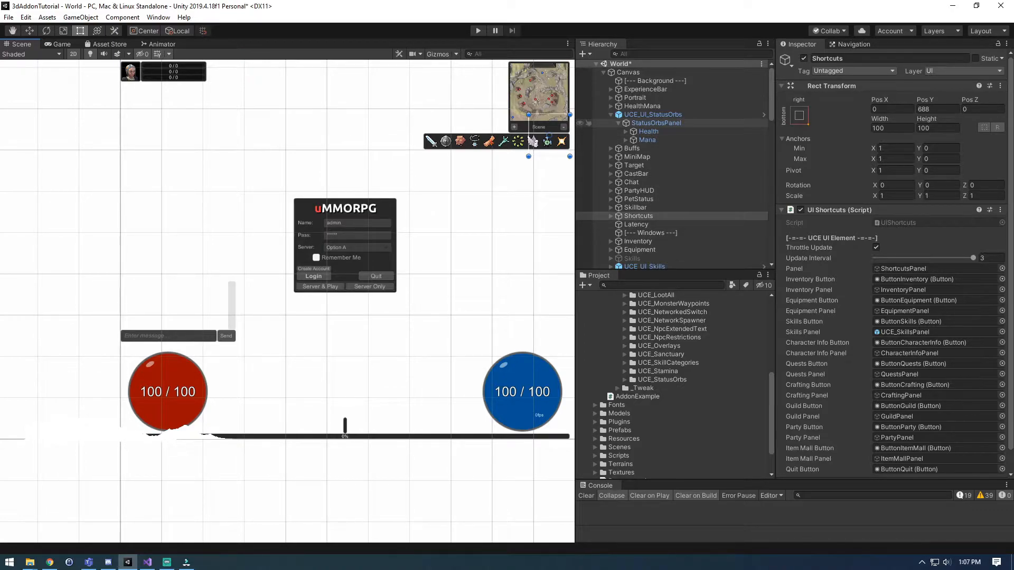
- Set the width and height of both the Health and Mana orbs to 150
{"action": "left_click", "coordinate": [656, 123]}
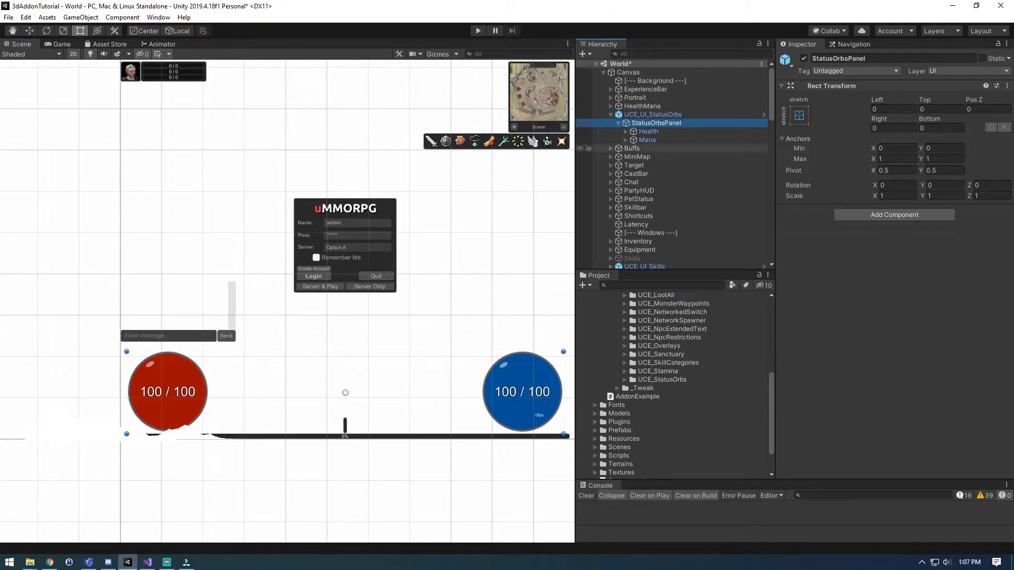
{"action": "left_click", "coordinate": [649, 132]}
{"action": "left_click", "coordinate": [648, 140], "text": "shift"}
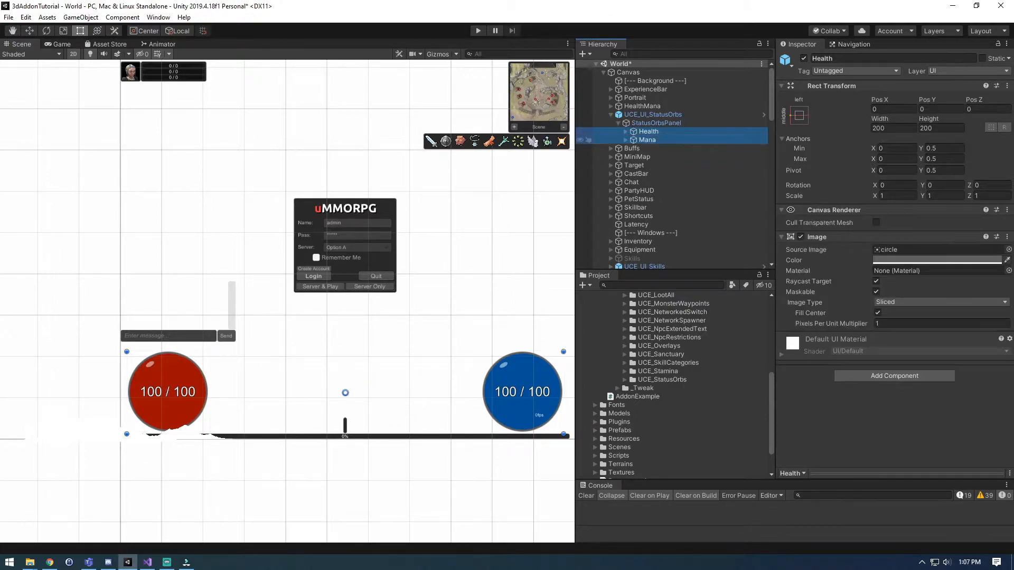
{"action": "left_click", "coordinate": [893, 128]}
{"action": "type", "text": "150"}
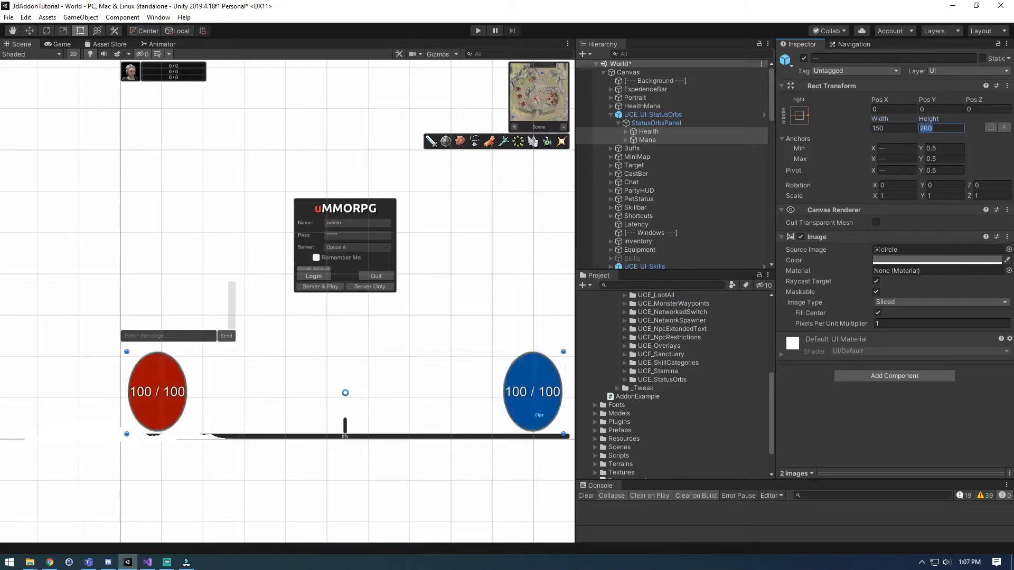
{"action": "key", "text": "Tab"}
{"action": "type", "text": "150"}
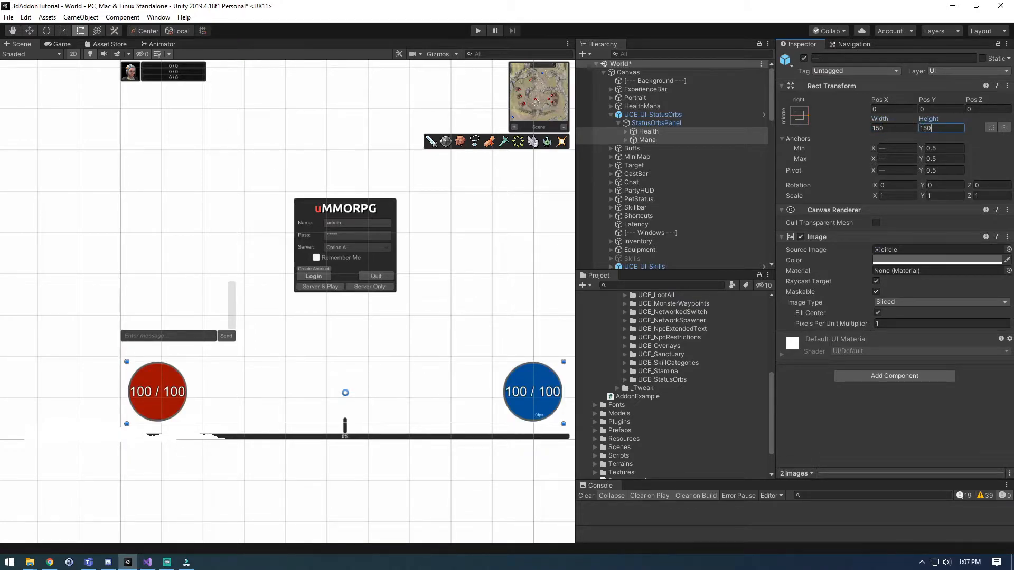
- Try a width and height of 100 for both the Health and Mana orbs
{"action": "left_click", "coordinate": [894, 128]}
{"action": "type", "text": "100"}
{"action": "key", "text": "Tab"}
{"action": "type", "text": "100"}
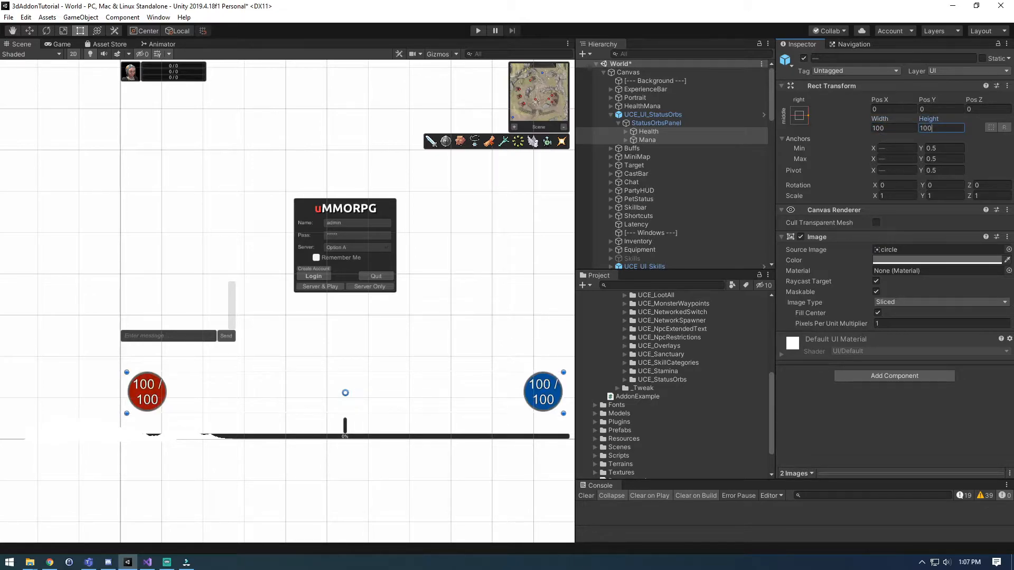
- Set the width and height of both the Health and Mana orbs to 200
{"action": "left_click", "coordinate": [893, 129]}
{"action": "type", "text": "20"}
{"action": "key", "text": "Tab"}
{"action": "type", "text": "20"}
{"action": "left_click", "coordinate": [893, 128]}
{"action": "type", "text": "200"}
{"action": "key", "text": "shift+Tab"}
{"action": "type", "text": "20"}
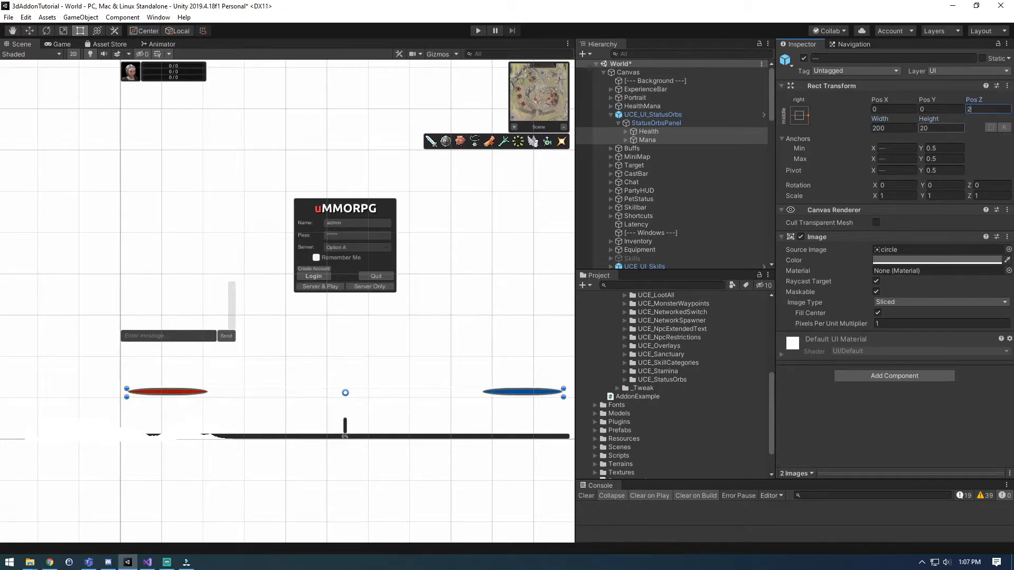
{"action": "key", "text": "BackSpace"}
{"action": "key", "text": "BackSpace"}
{"action": "key", "text": "Tab"}
{"action": "key", "text": "Tab"}
{"action": "type", "text": "200"}
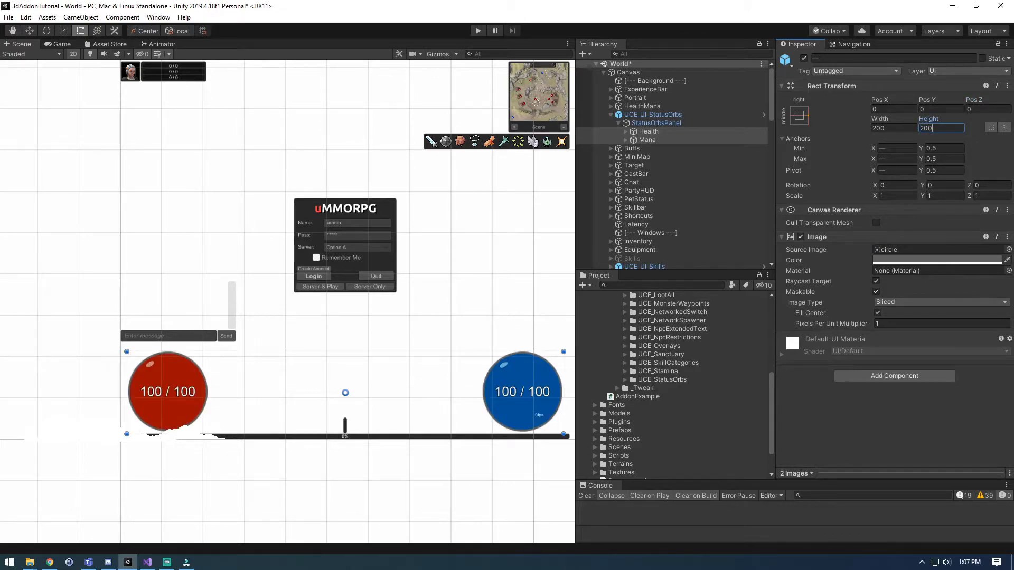
- Collapse StatusOrbsPanel and UCE_UI_StatusOrbs in the scene hierarchy and save the World scene
{"action": "left_click", "coordinate": [656, 123]}
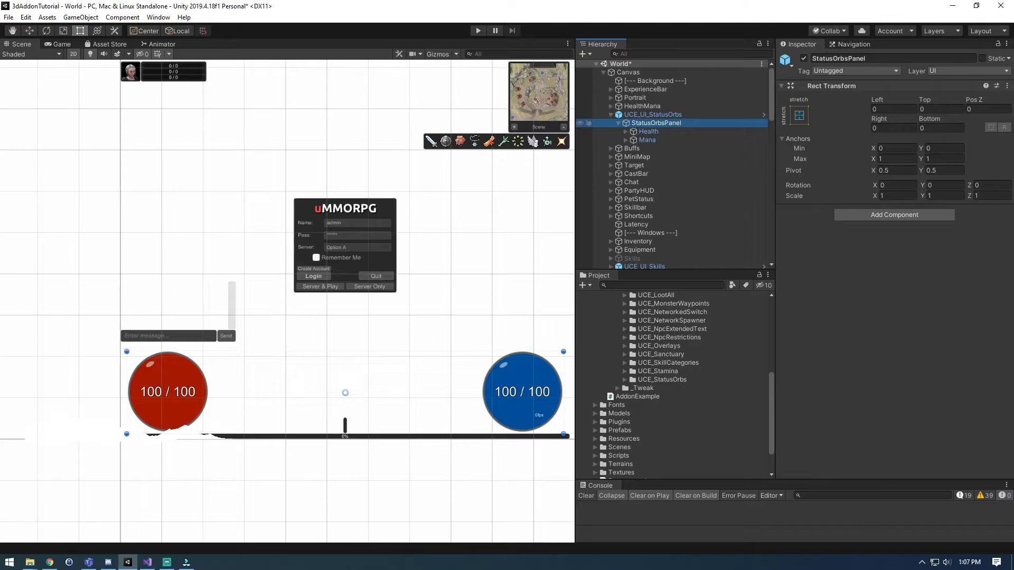
{"action": "left_click", "coordinate": [618, 123]}
{"action": "left_click", "coordinate": [611, 115]}
{"action": "key", "text": "ctrl+s"}
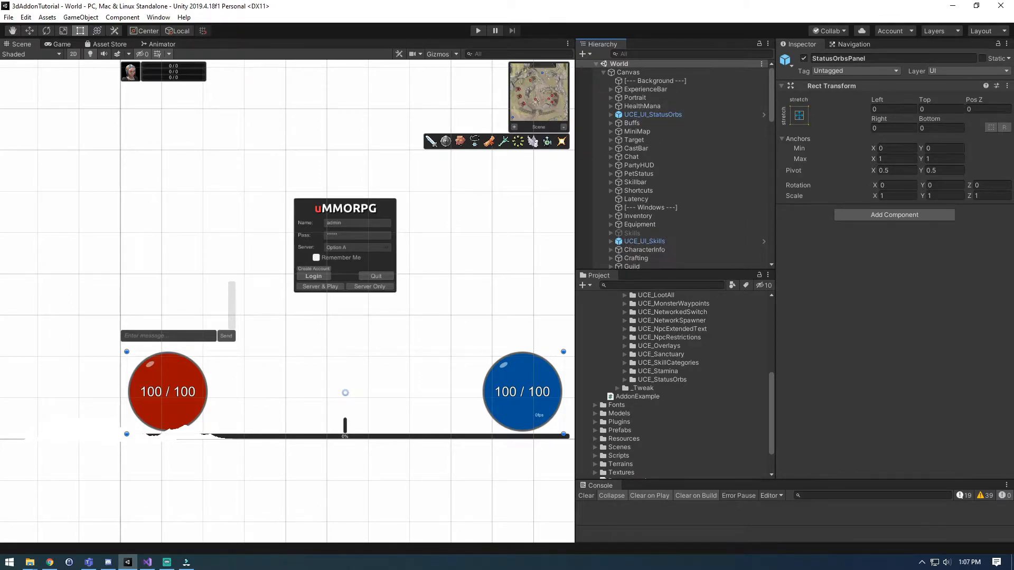
- Return the scene view to 3D, collapse the Canvas and frame the Alchemist NPC in the view
{"action": "left_click", "coordinate": [74, 54]}
{"action": "left_click", "coordinate": [603, 73]}
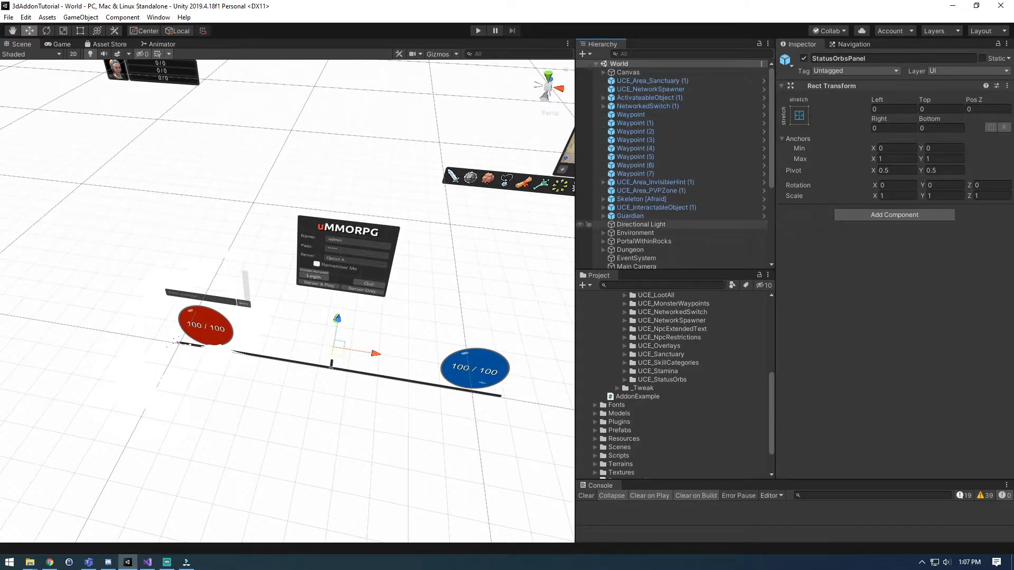
{"action": "scroll", "coordinate": [639, 149], "scroll_direction": "down", "scroll_amount": 3}
{"action": "left_click", "coordinate": [631, 180]}
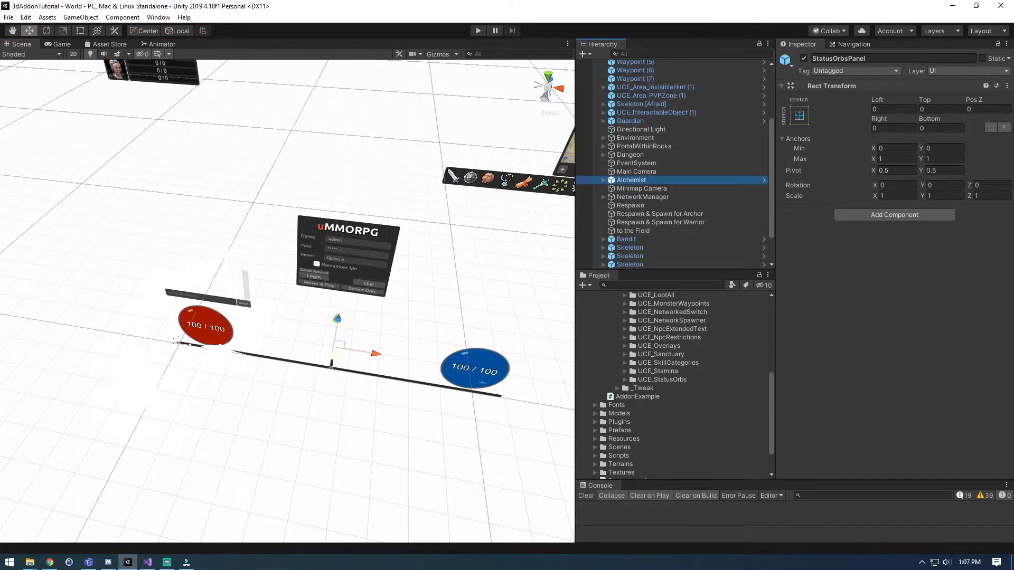
{"action": "key", "text": "f"}
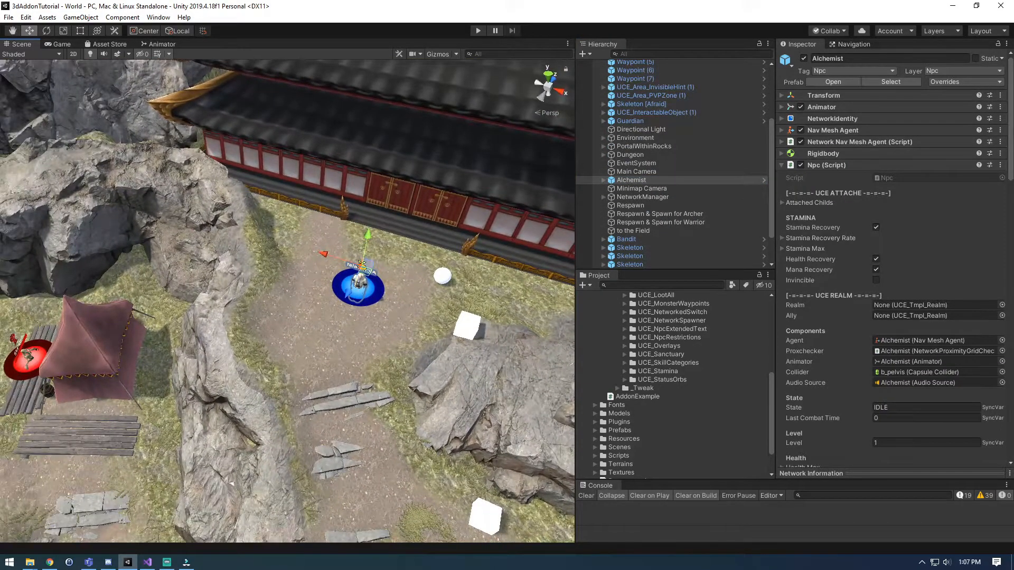
- Start Play mode and run the character from the Alchemist towards the nearest Skeleton's tent
{"action": "key", "text": "ctrl+p"}
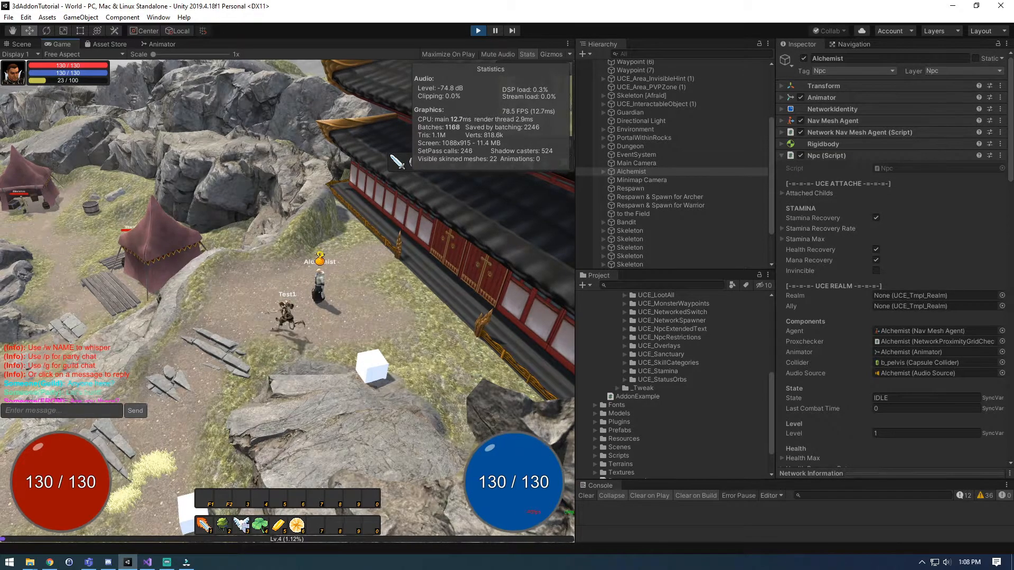
{"action": "key", "text": "a"}
{"action": "key", "text": "s"}
{"action": "key", "text": "a"}
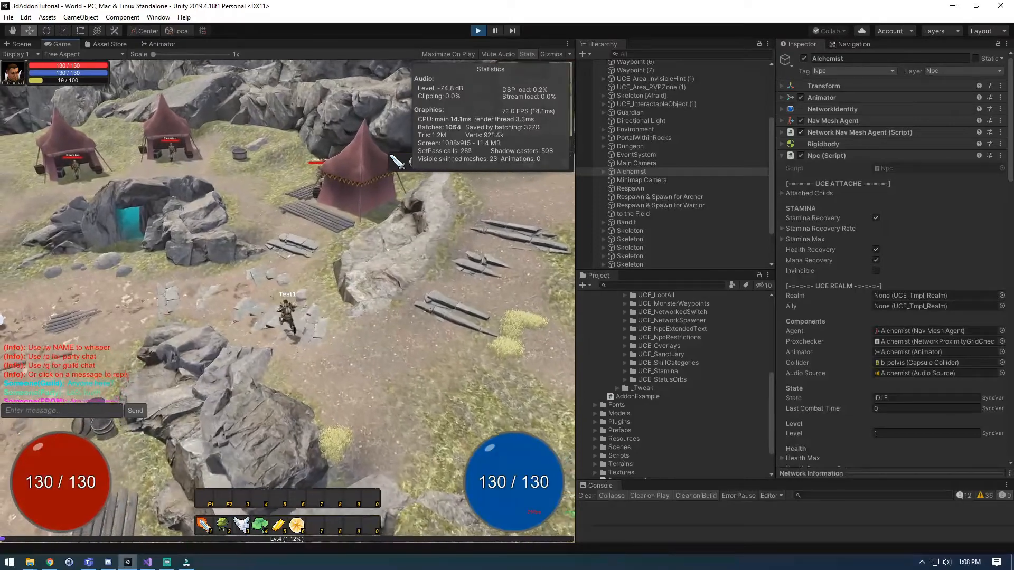
{"action": "key", "text": "w"}
{"action": "key", "text": "w"}
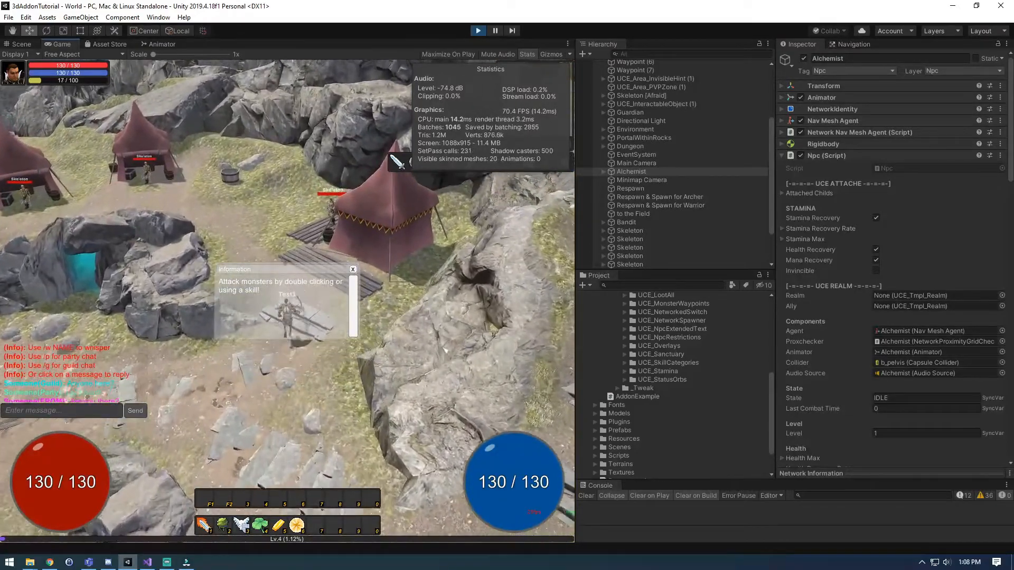
- Target the Skeleton beside the tent and attack it with the skill in slot 1 to test the health orb
{"action": "key", "text": "Tab"}
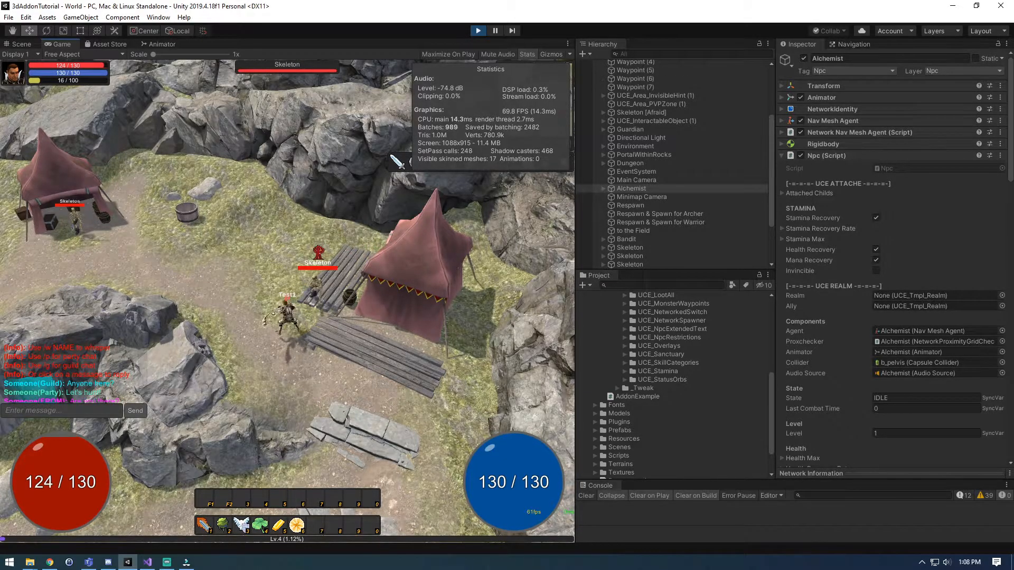
{"action": "key", "text": "w"}
{"action": "key", "text": "1"}
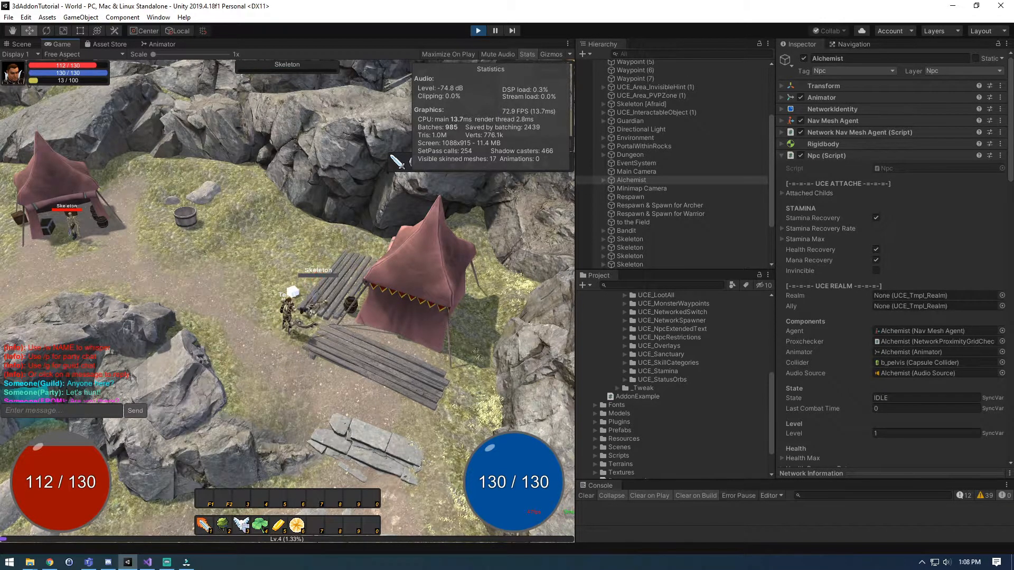
- Run the character away from the tent and back to the grassy path near the white cubes
{"action": "key", "text": "s"}
{"action": "key", "text": "s"}
{"action": "key", "text": "s"}
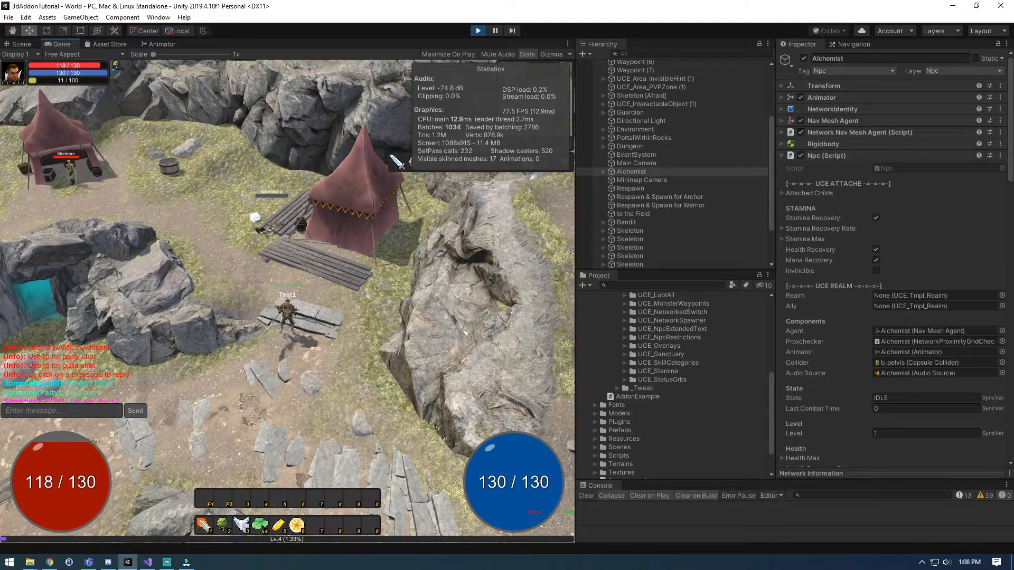
{"action": "key", "text": "s"}
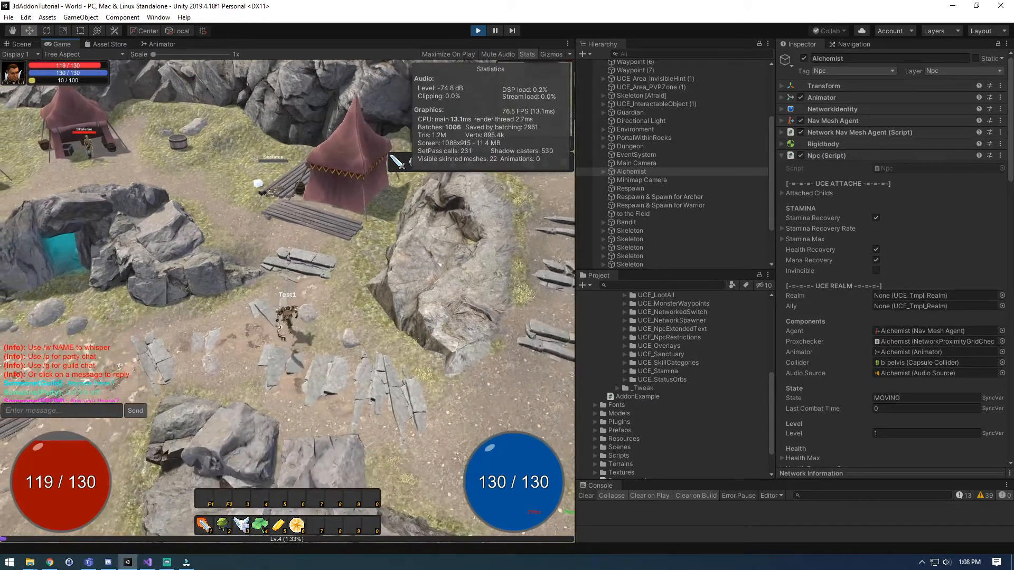
{"action": "key", "text": "s"}
{"action": "key", "text": "d"}
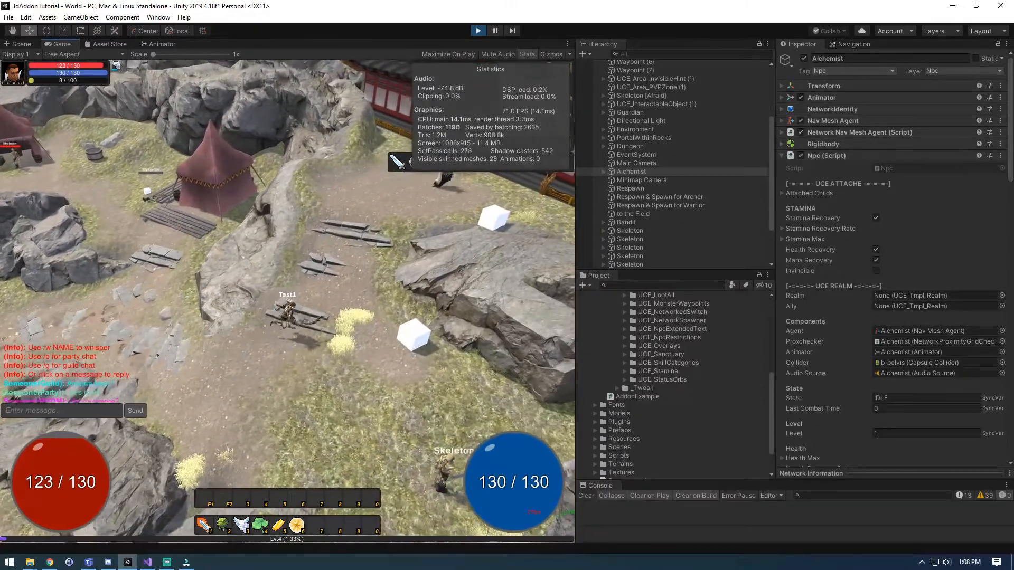
- Learn Hard Shell among the character's Defense skills and upgrade it to level 3
{"action": "key", "text": "r"}
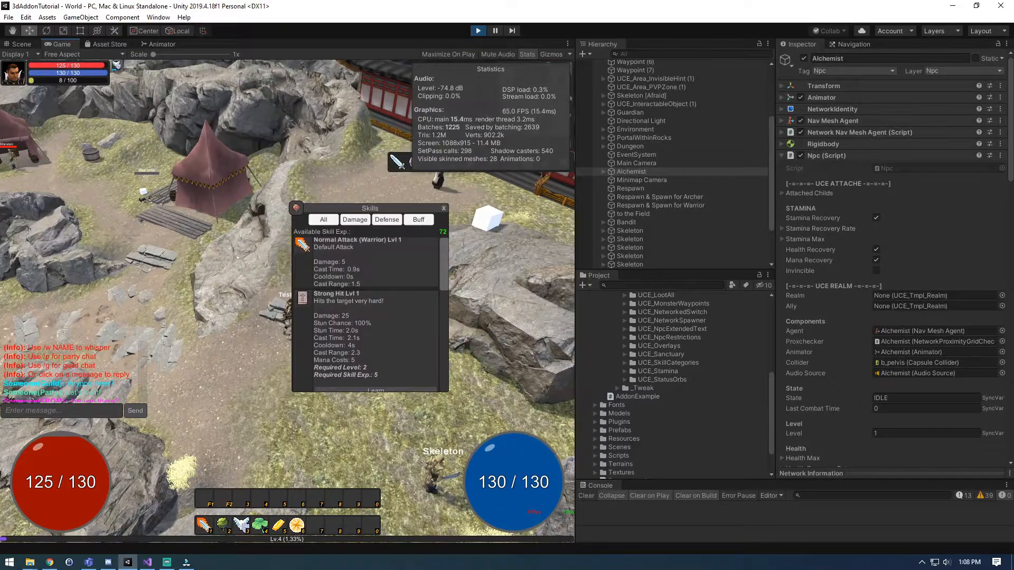
{"action": "left_click", "coordinate": [387, 220]}
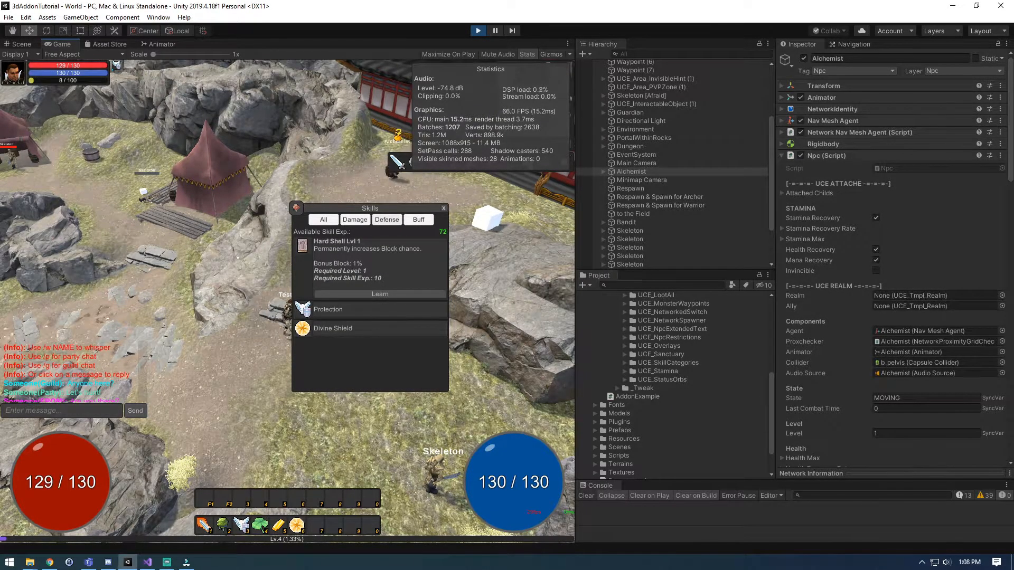
{"action": "left_click", "coordinate": [380, 294]}
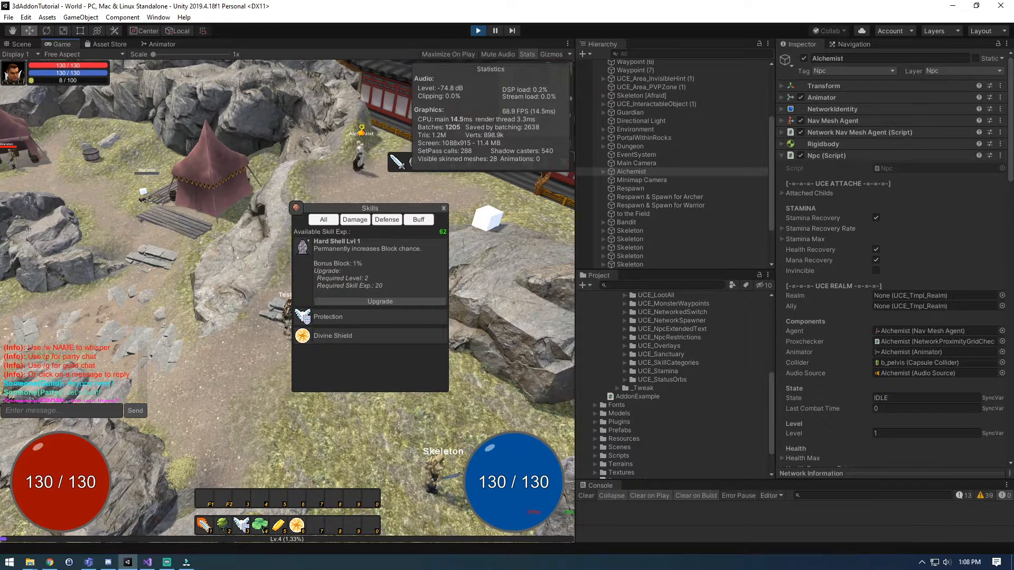
{"action": "left_click", "coordinate": [379, 302]}
{"action": "left_click", "coordinate": [380, 301]}
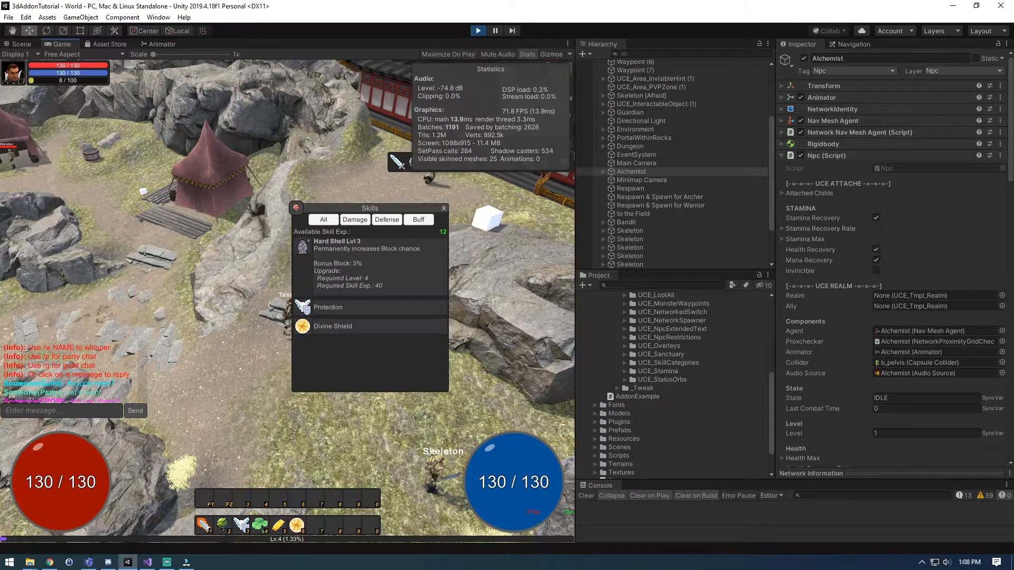
- Move the Skills window closer to the mana orb, learn Health Aura among the Buff skills and assign it to skillbar slot 7
{"action": "left_click_drag", "start_coordinate": [369, 208], "coordinate": [442, 264]}
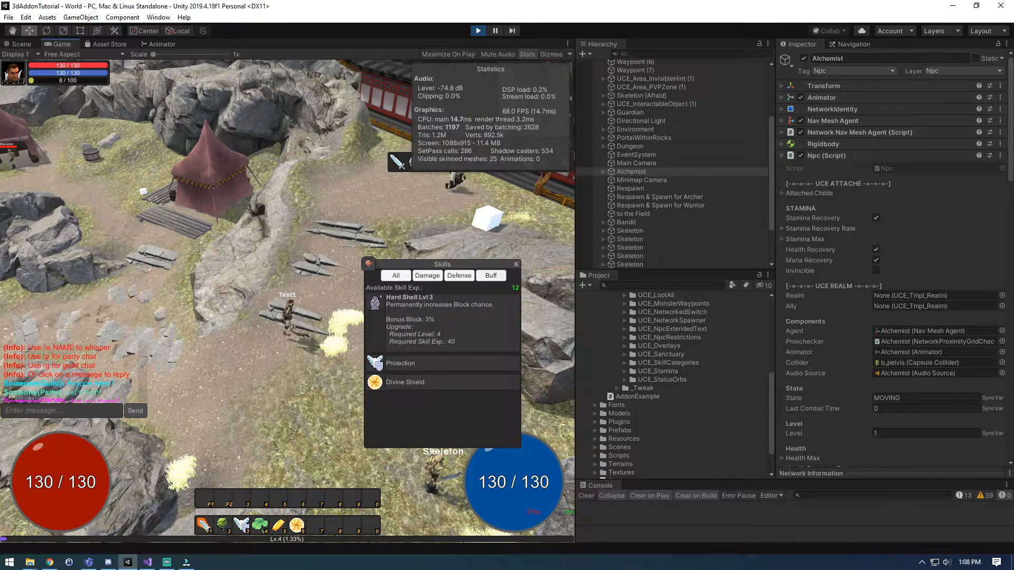
{"action": "left_click", "coordinate": [491, 275]}
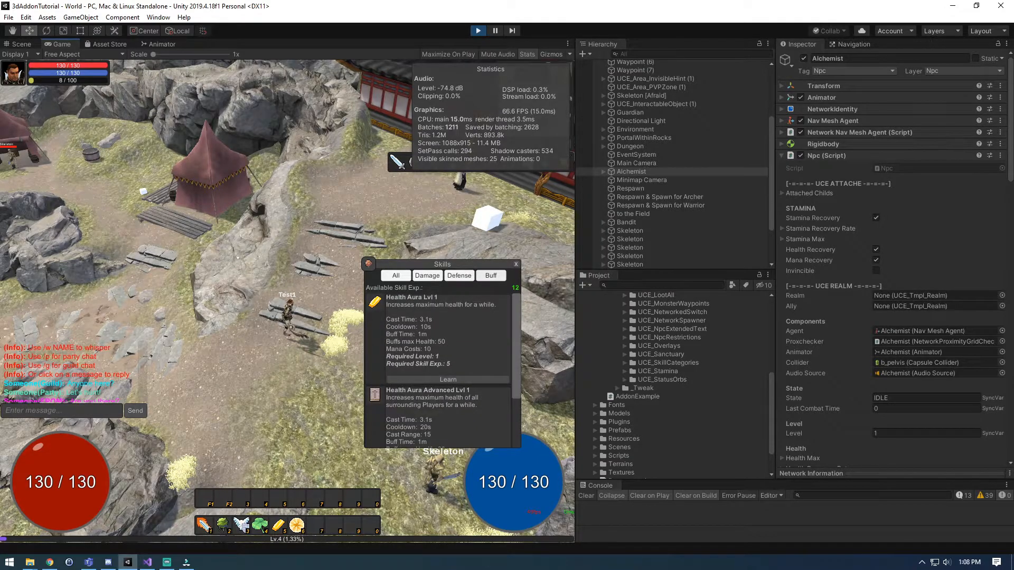
{"action": "left_click", "coordinate": [448, 380]}
{"action": "left_click_drag", "start_coordinate": [385, 521], "coordinate": [315, 528]}
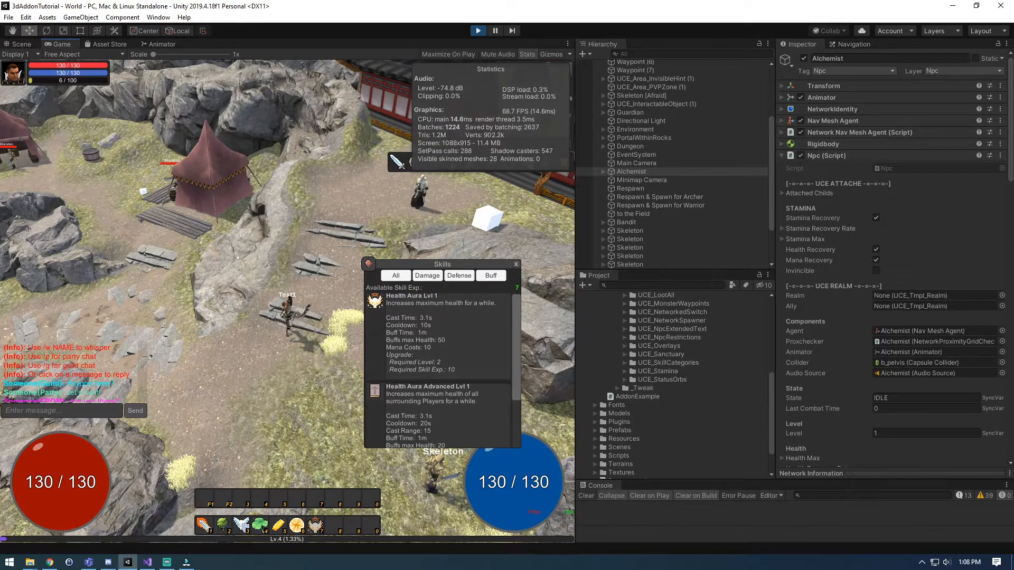
- Cast Health Aura from slot 7, close the Skills window and run the character over to the Alchemist
{"action": "key", "text": "7"}
{"action": "key", "text": "r"}
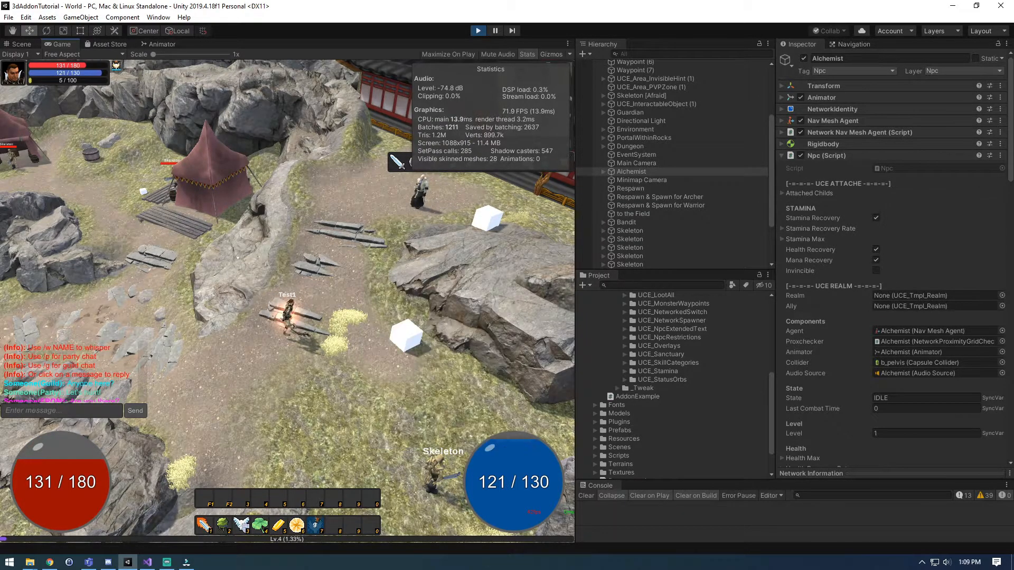
{"action": "key", "text": "d"}
{"action": "key", "text": "w"}
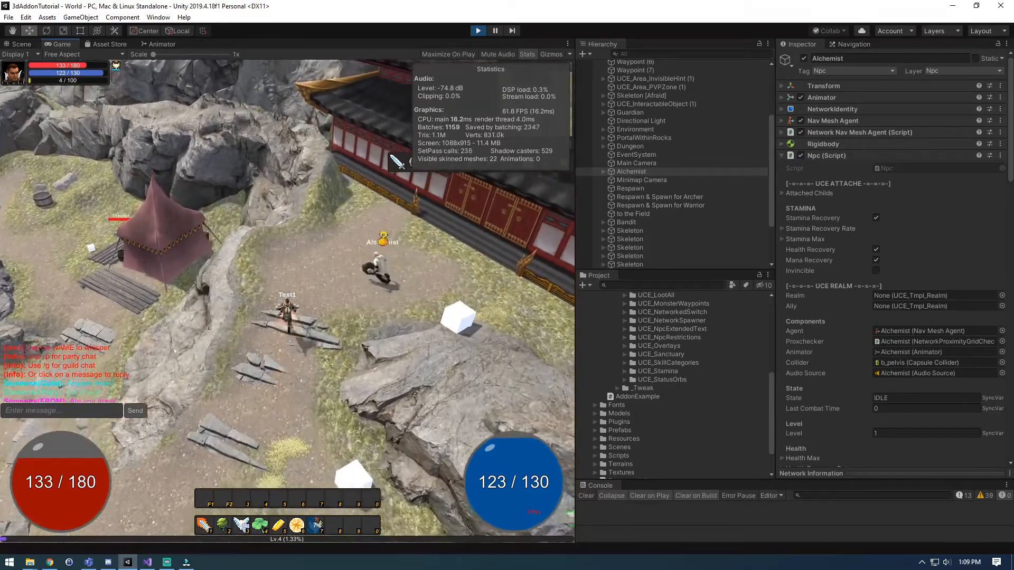
{"action": "key", "text": "d"}
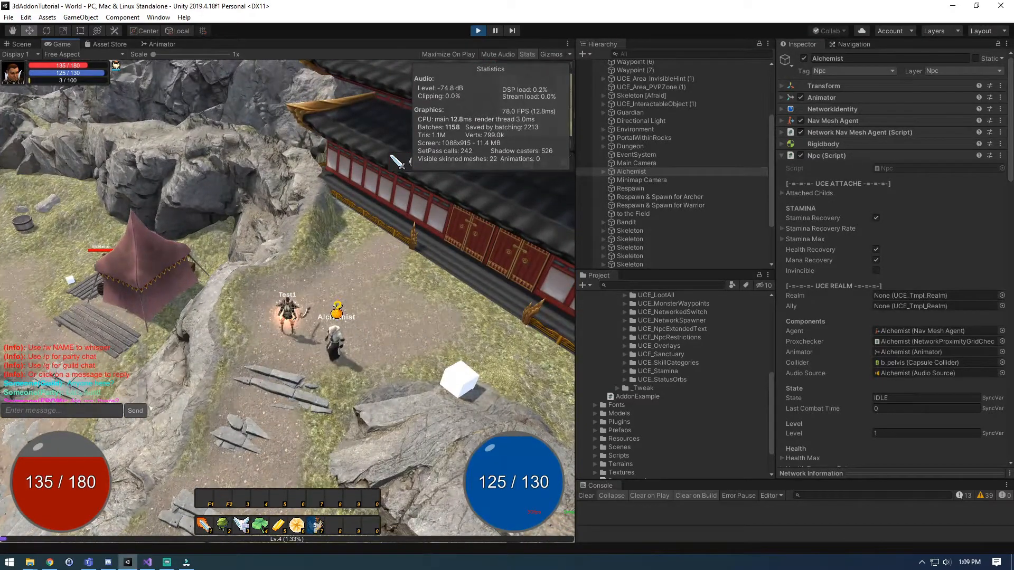
{"action": "key", "text": "s"}
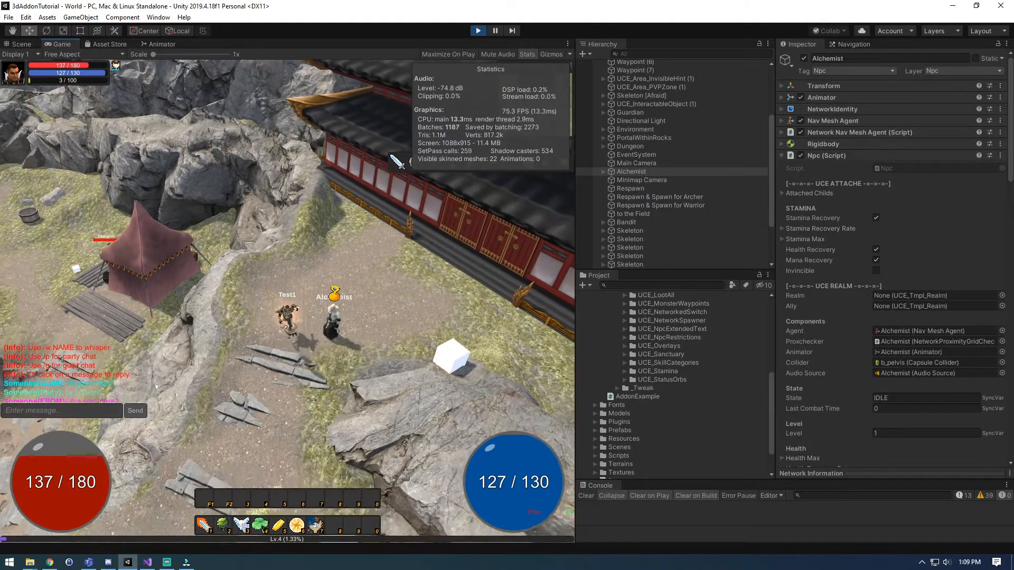